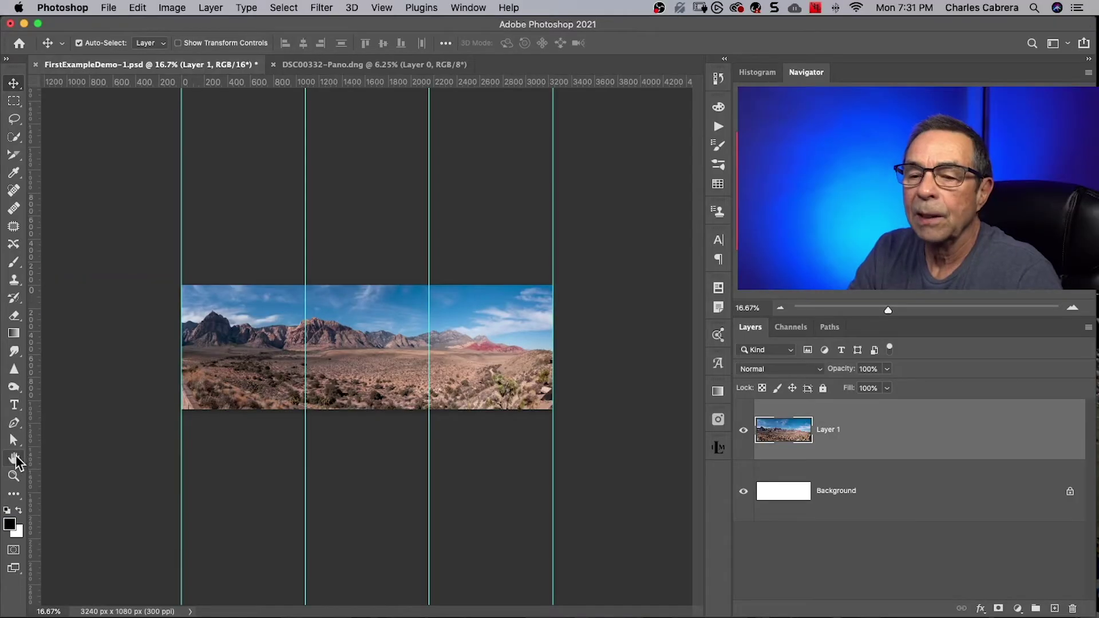
Step: Fit the whole 12079 × 3171 px desert panorama in the window
{"action": "double_click", "coordinate": [14, 459]}
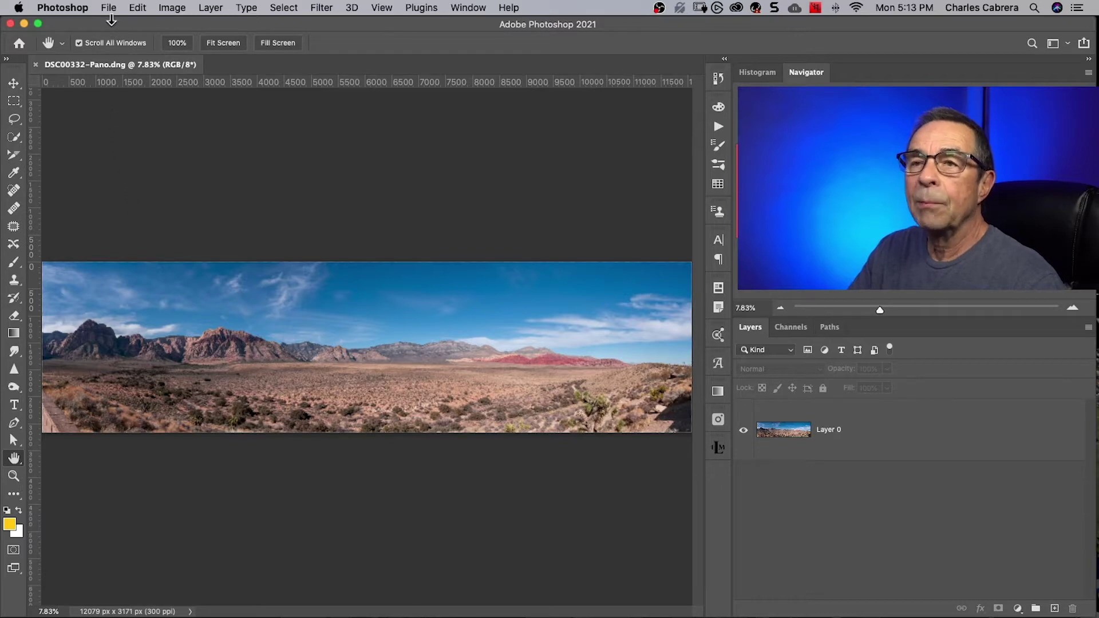
Step: Create a new blank document 1080 px wide by 1080 px high
{"action": "left_click", "coordinate": [109, 8]}
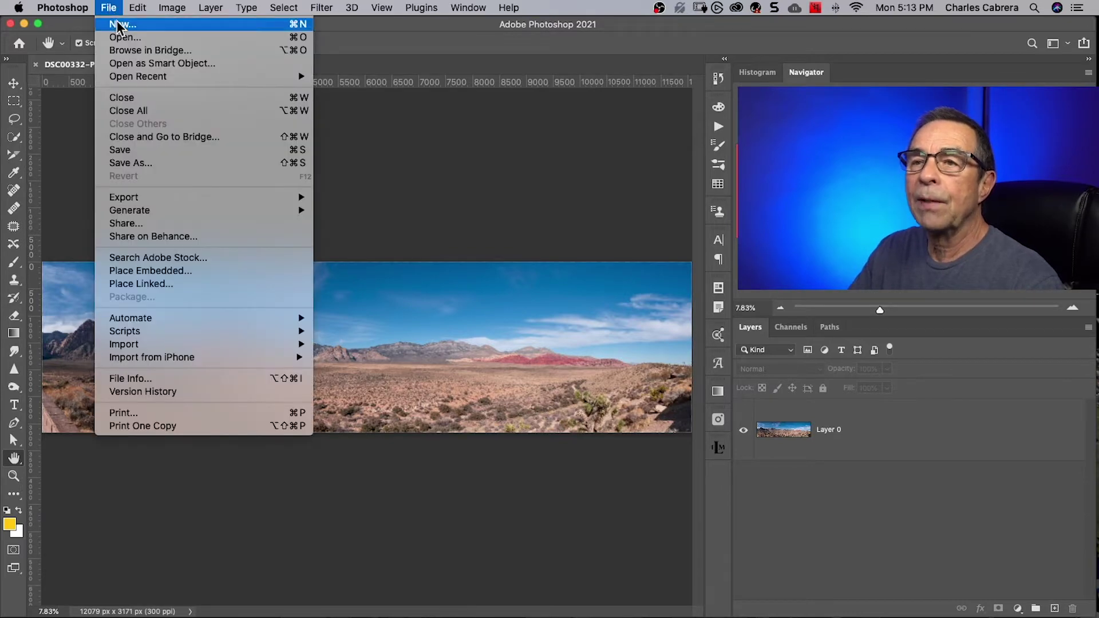
{"action": "left_click", "coordinate": [117, 25]}
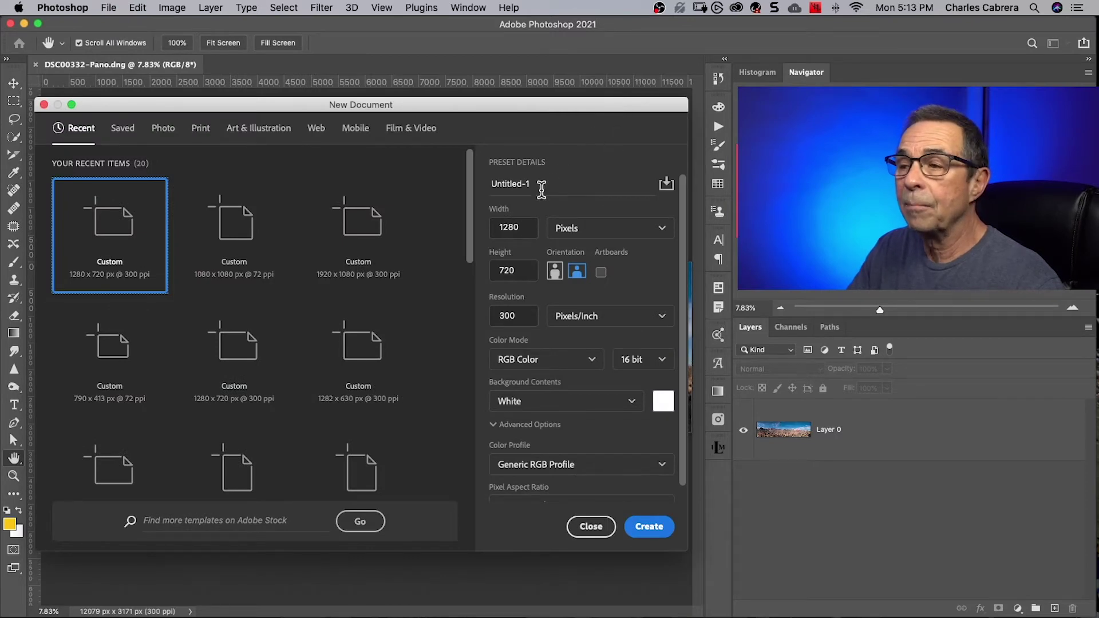
{"action": "left_click_drag", "start_coordinate": [522, 228], "coordinate": [486, 226]}
{"action": "type", "text": "1080"}
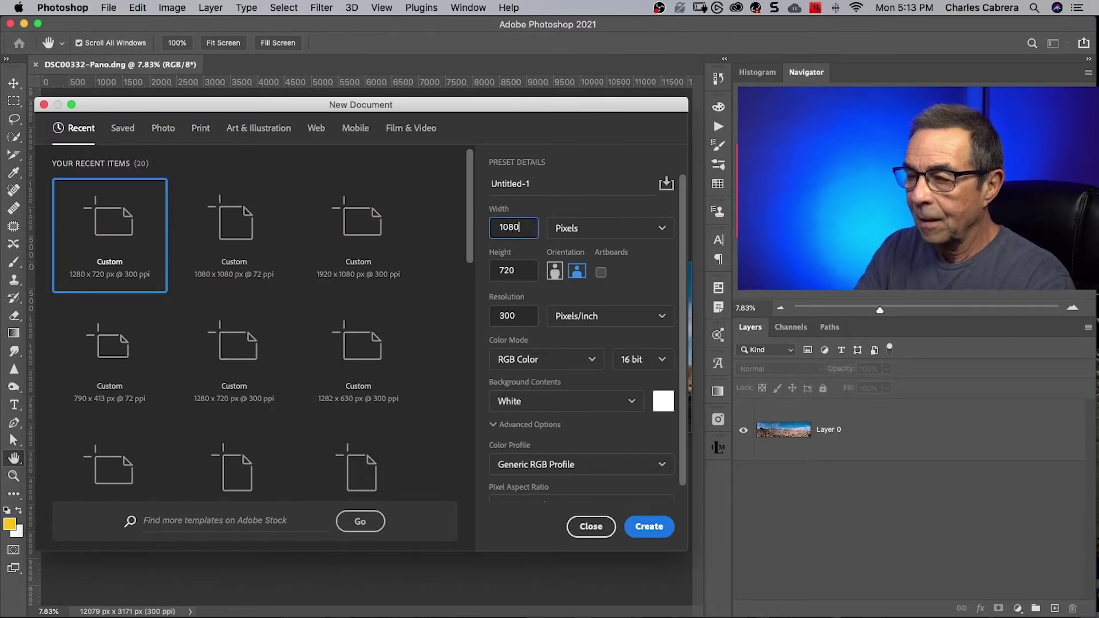
{"action": "key", "text": "Tab"}
{"action": "type", "text": "1080"}
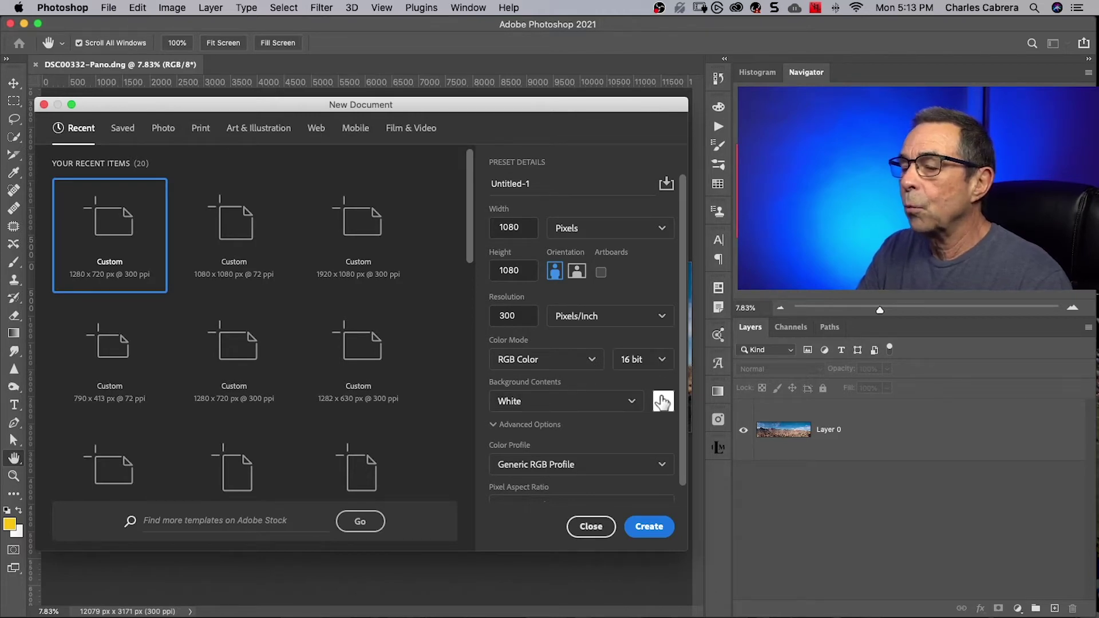
{"action": "left_click", "coordinate": [650, 527]}
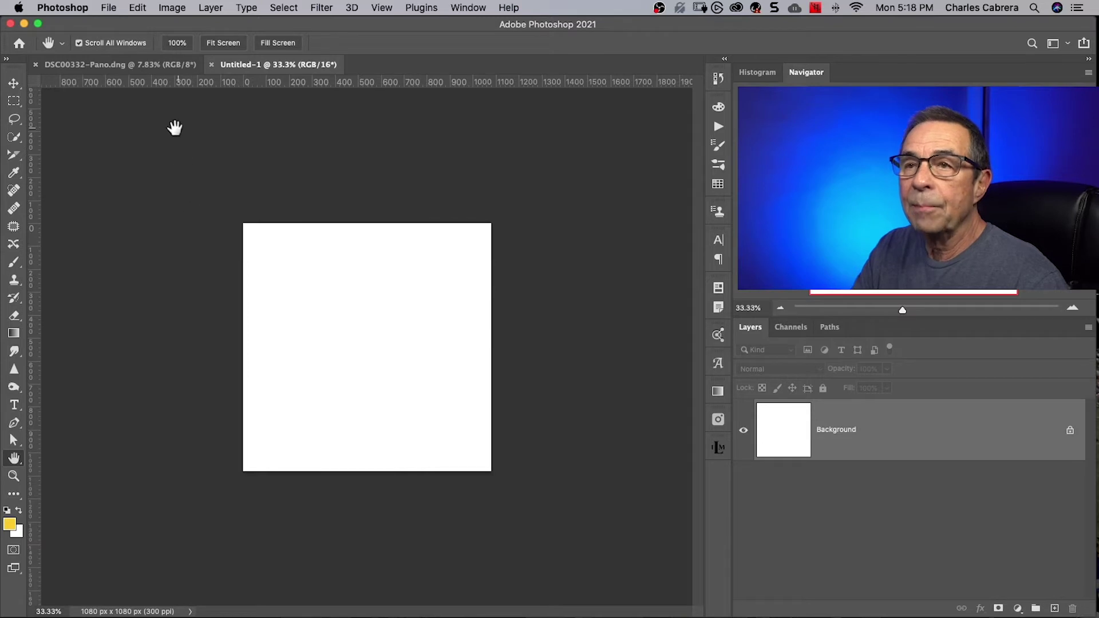
{"action": "left_click", "coordinate": [172, 8]}
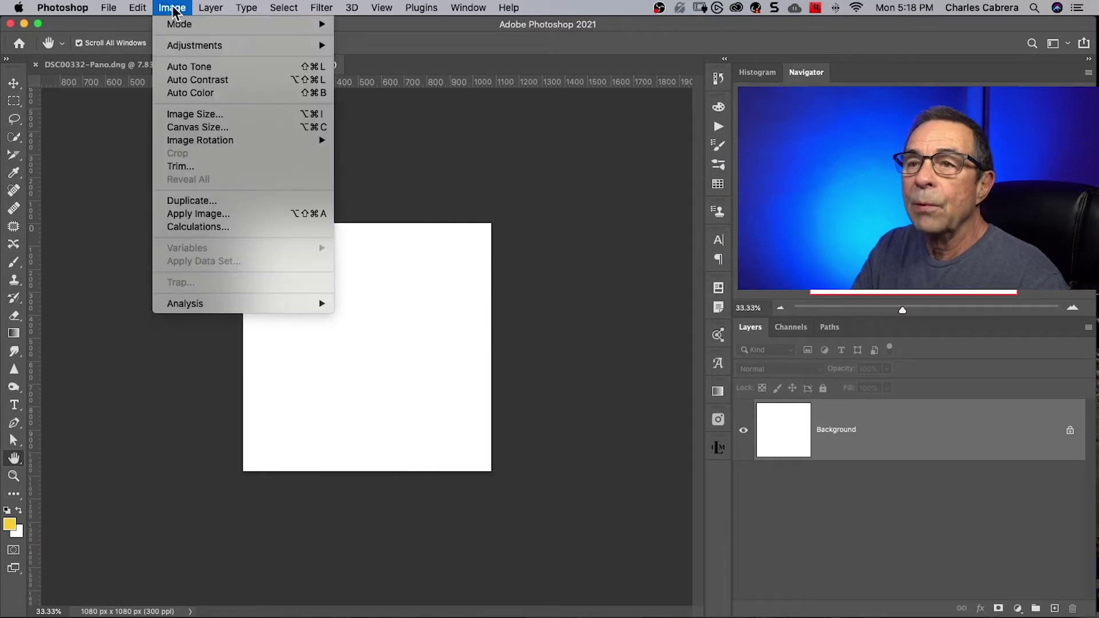
Step: Widen the canvas to 300% width, anchored middle-left, making it 3240 × 1080 px
{"action": "left_click", "coordinate": [208, 126]}
{"action": "left_click_drag", "start_coordinate": [233, 156], "coordinate": [158, 117]}
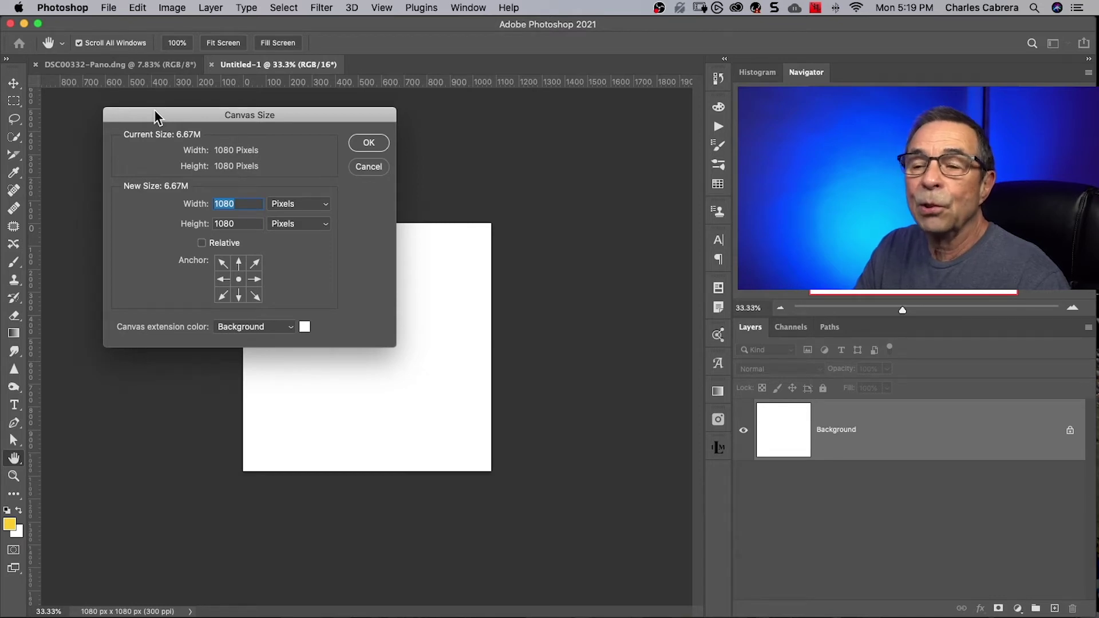
{"action": "left_click", "coordinate": [325, 203]}
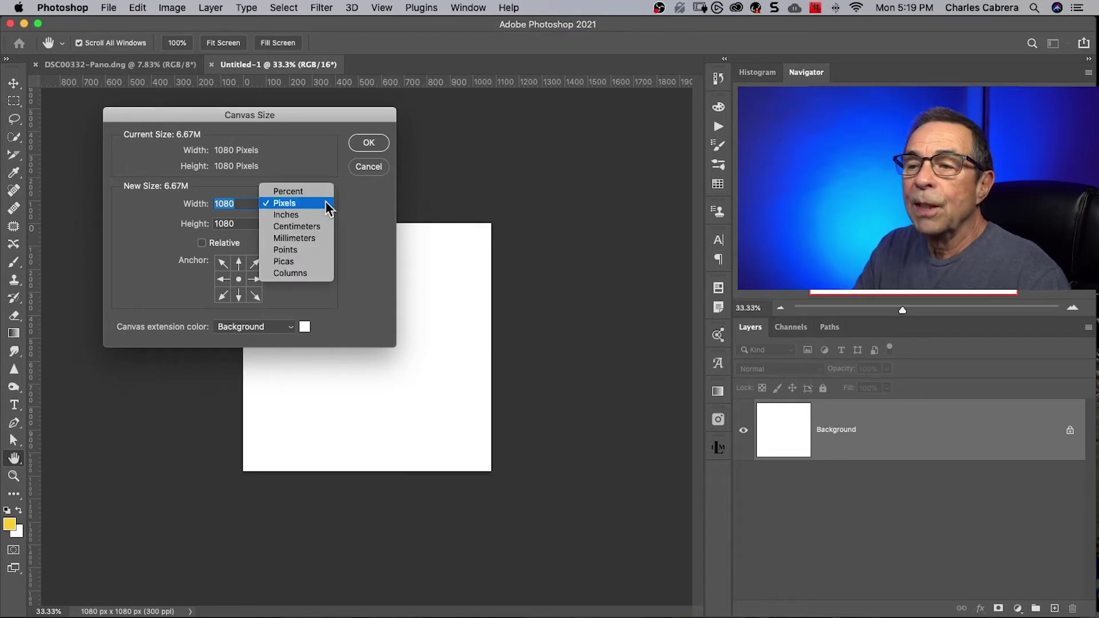
{"action": "left_click", "coordinate": [320, 192]}
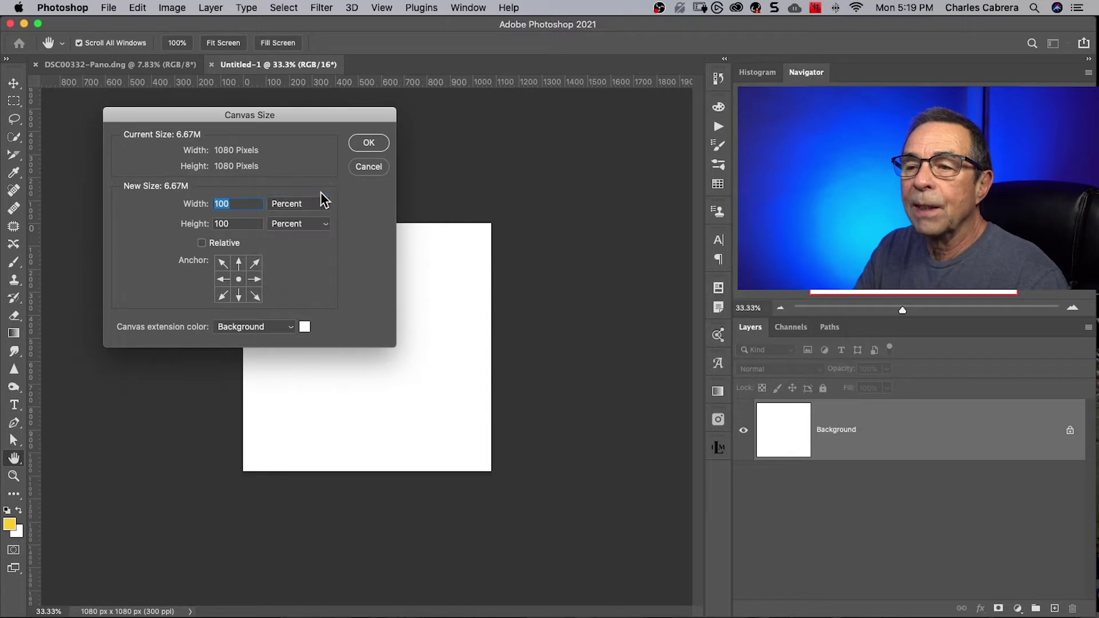
{"action": "left_click", "coordinate": [242, 205]}
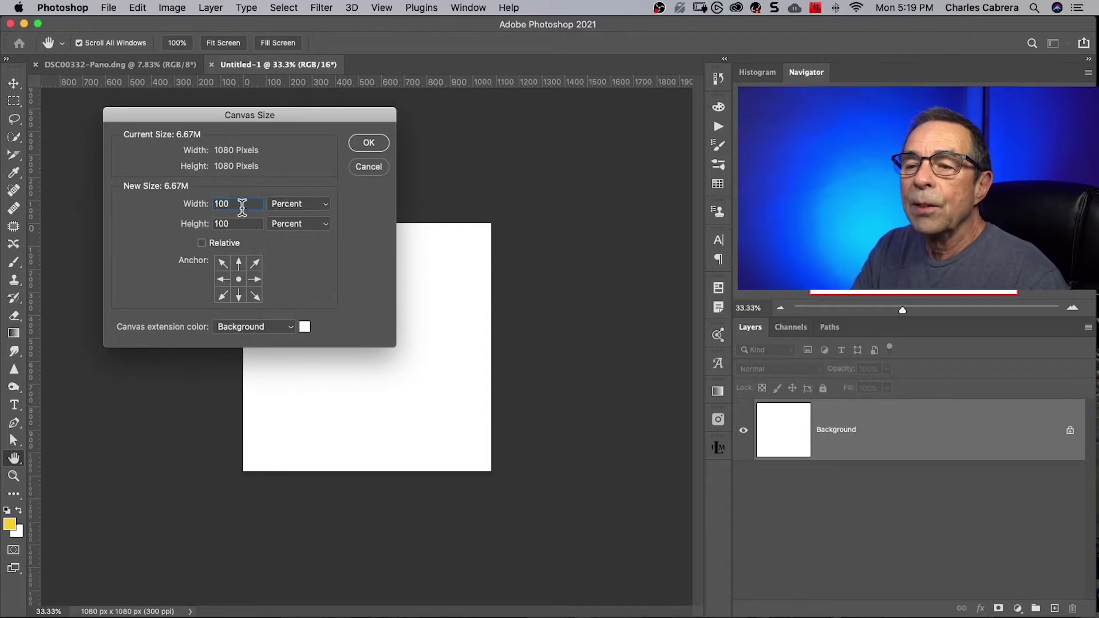
{"action": "left_click", "coordinate": [223, 279]}
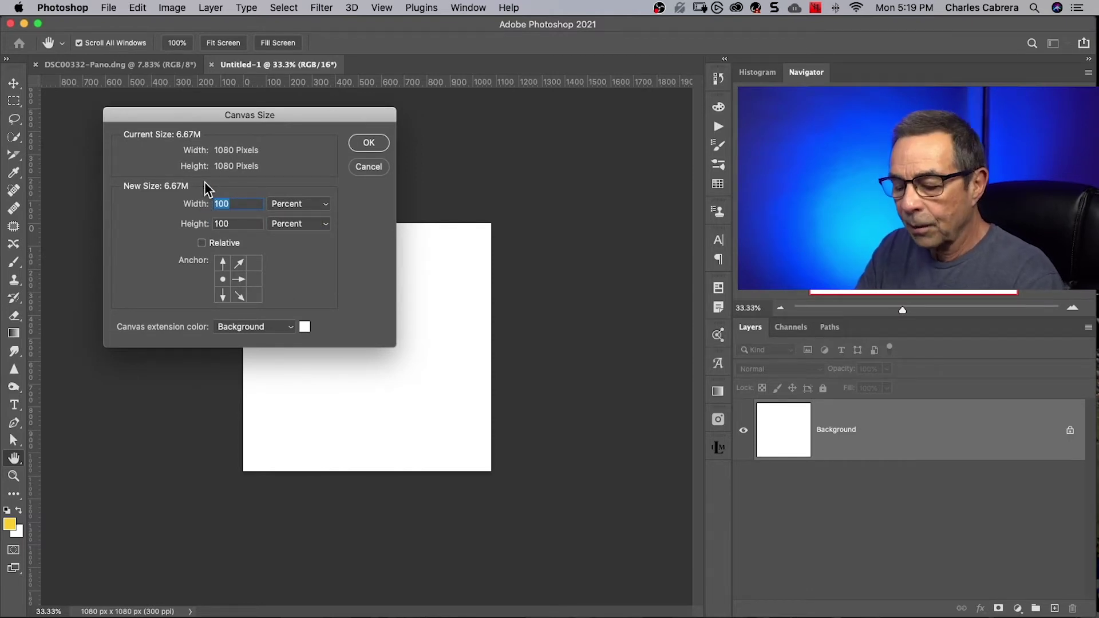
{"action": "type", "text": "300"}
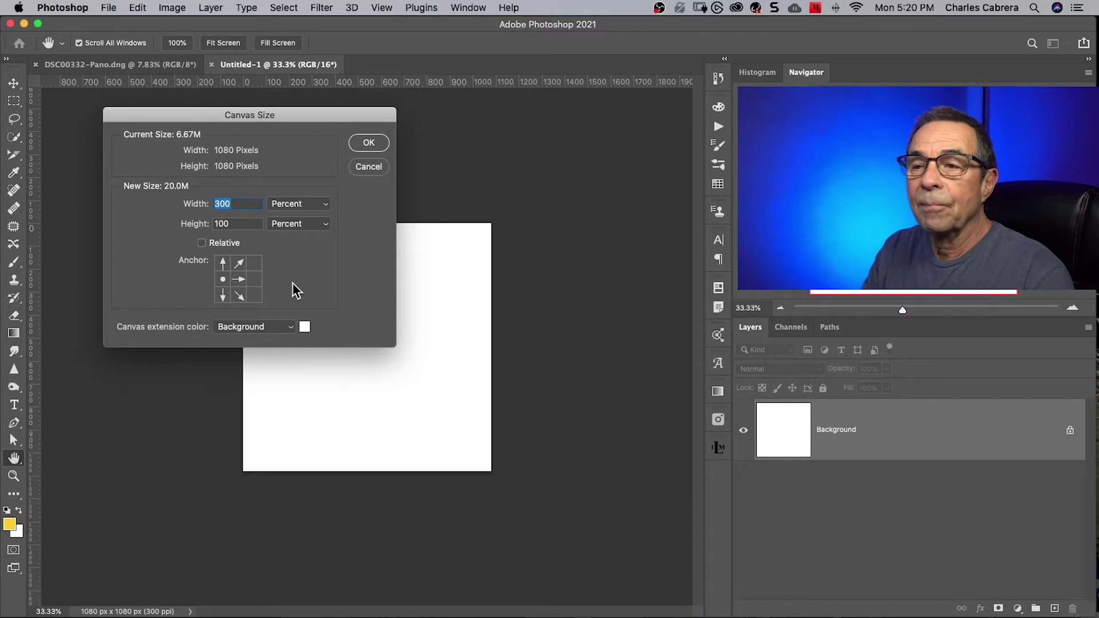
{"action": "left_click", "coordinate": [363, 142]}
{"action": "left_click", "coordinate": [172, 7]}
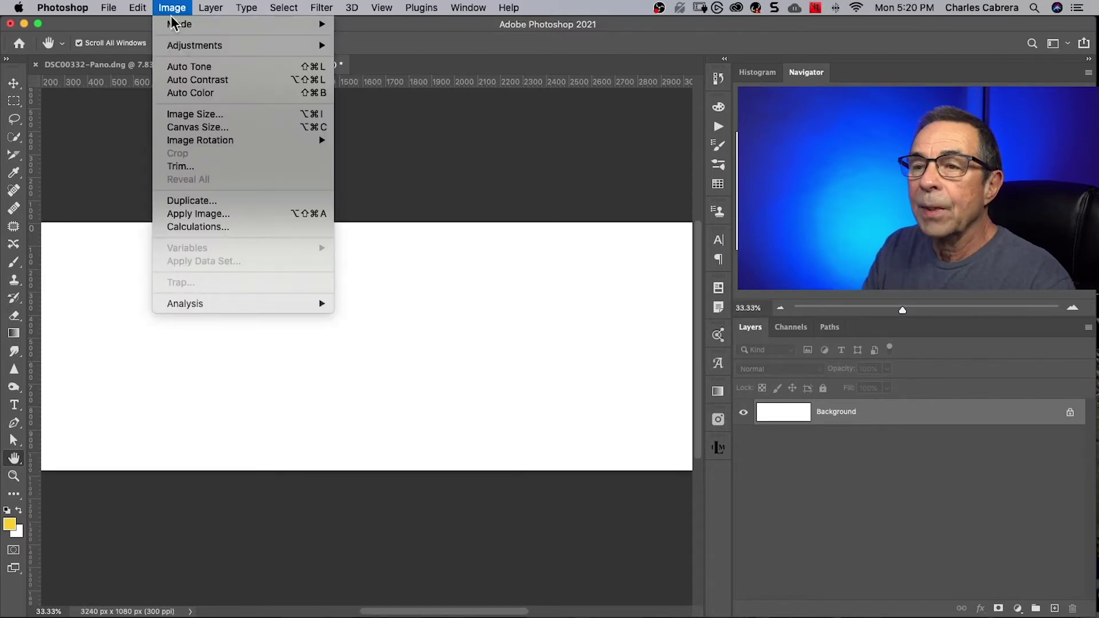
{"action": "left_click", "coordinate": [190, 115]}
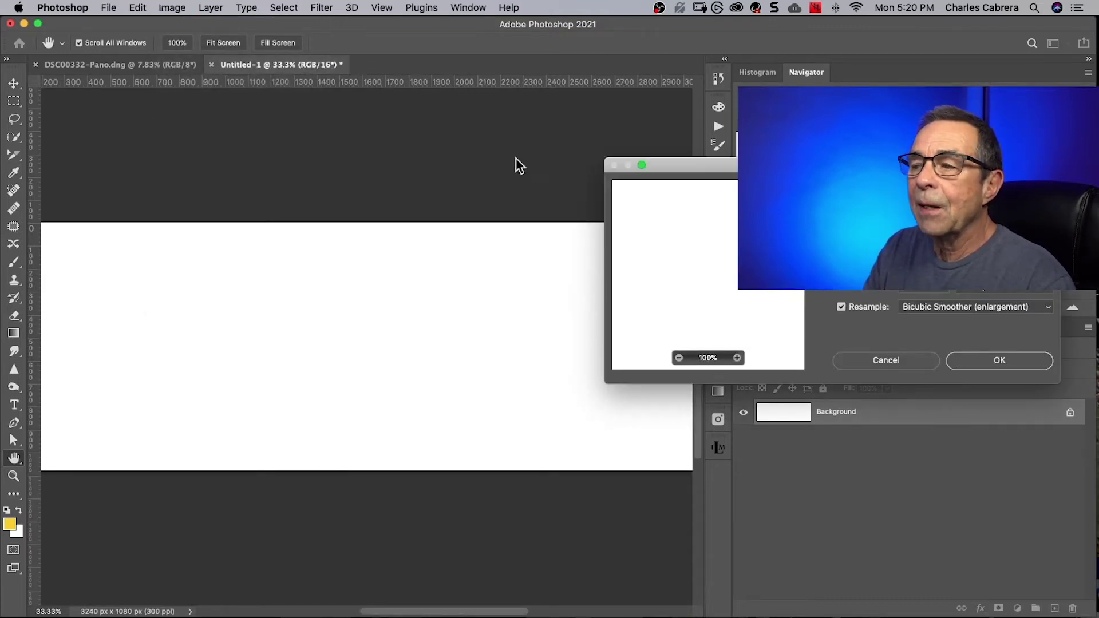
{"action": "left_click_drag", "start_coordinate": [684, 167], "coordinate": [183, 162]}
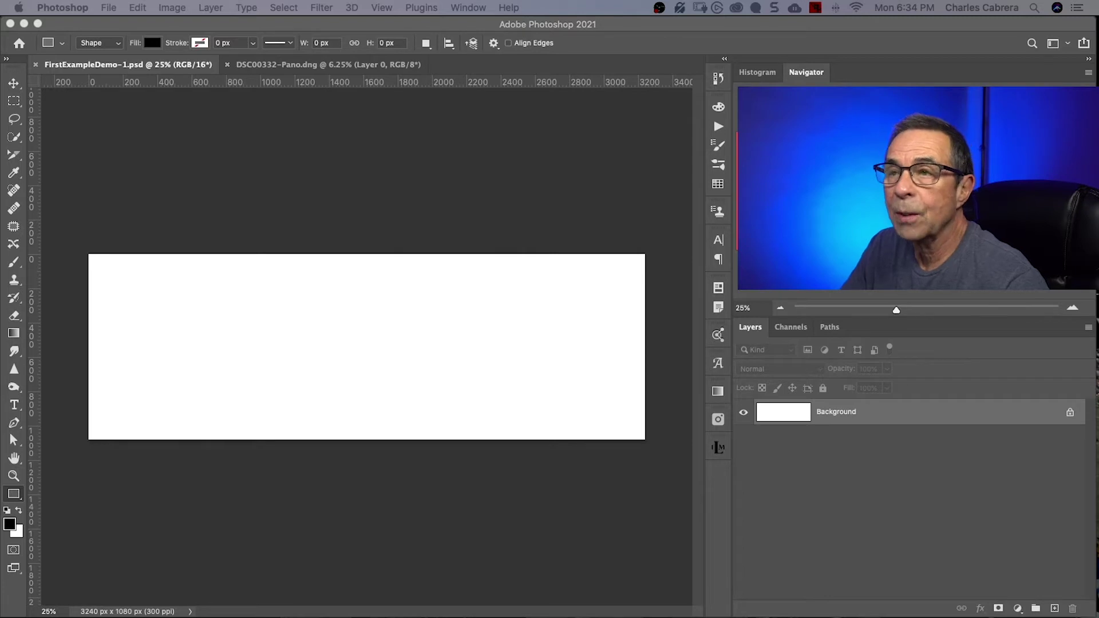
{"action": "left_click", "coordinate": [387, 7]}
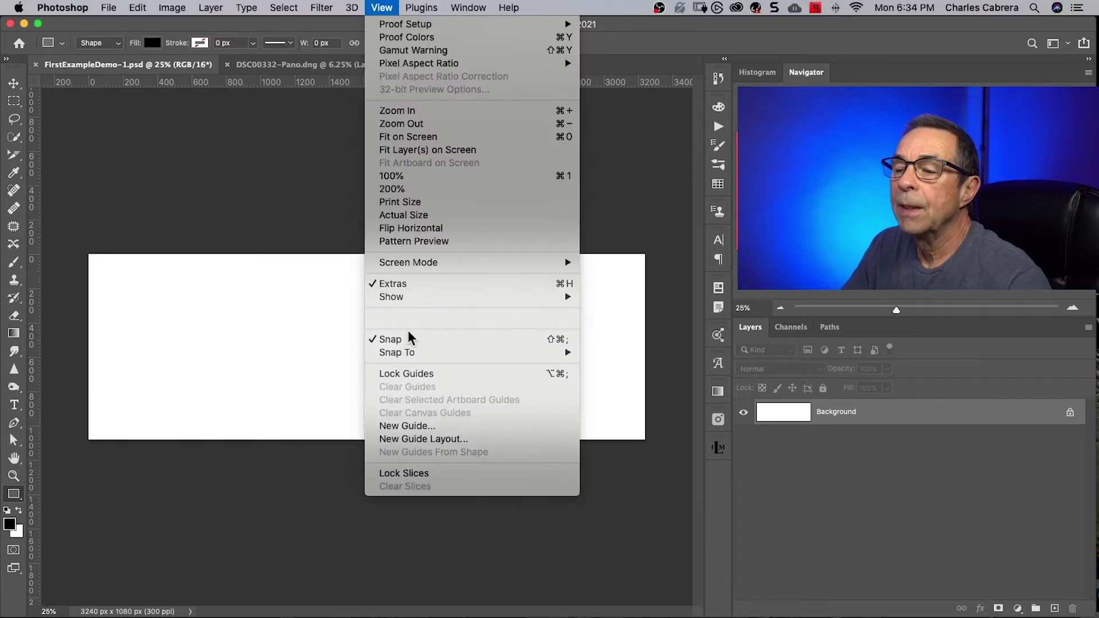
Step: Apply a 3-column guide layout to split the canvas into 1080 px squares
{"action": "left_click", "coordinate": [397, 440]}
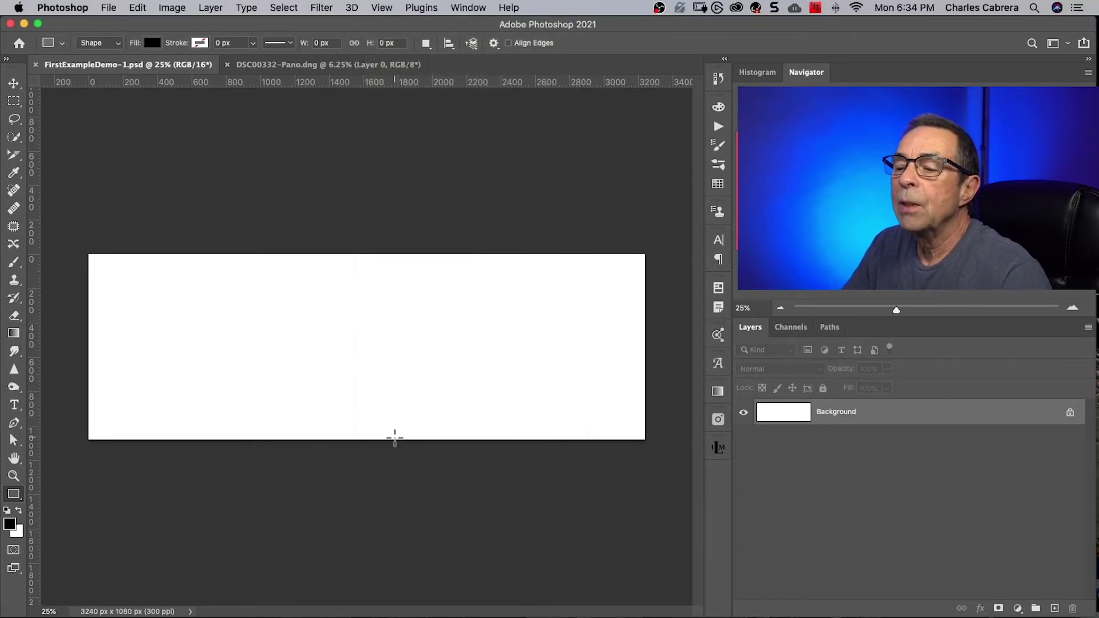
{"action": "left_click_drag", "start_coordinate": [1005, 404], "coordinate": [439, 216]}
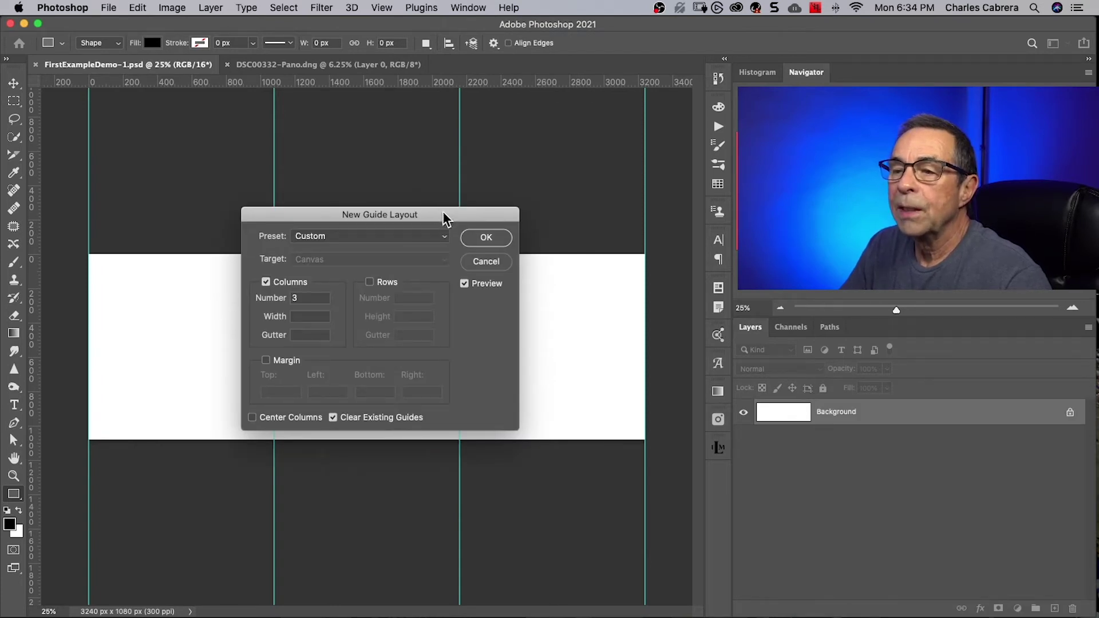
{"action": "left_click", "coordinate": [265, 282]}
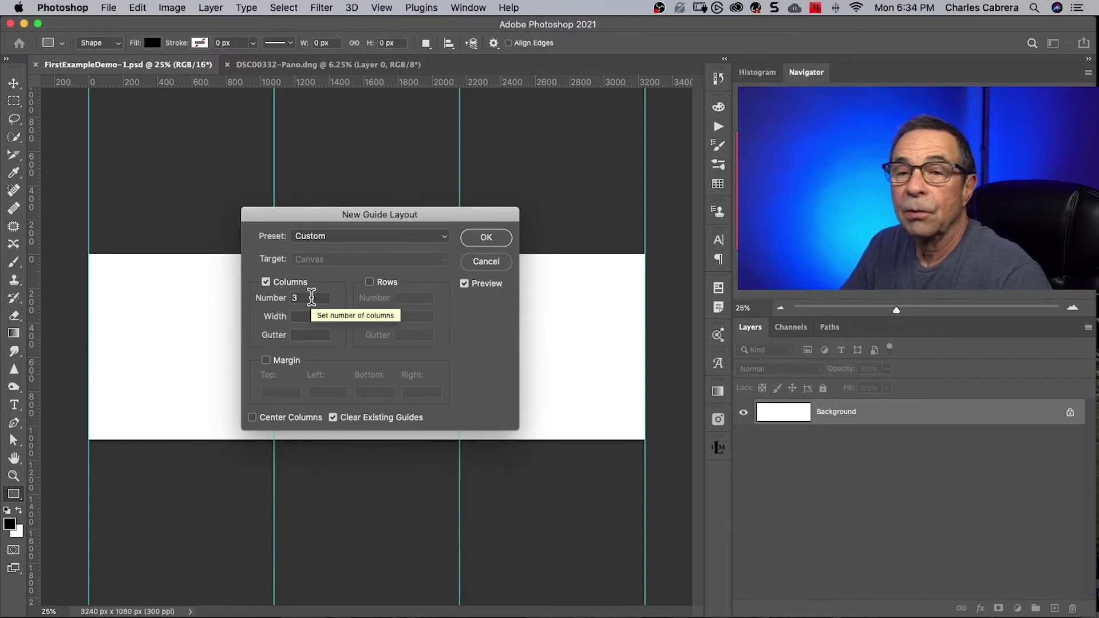
{"action": "left_click", "coordinate": [483, 237]}
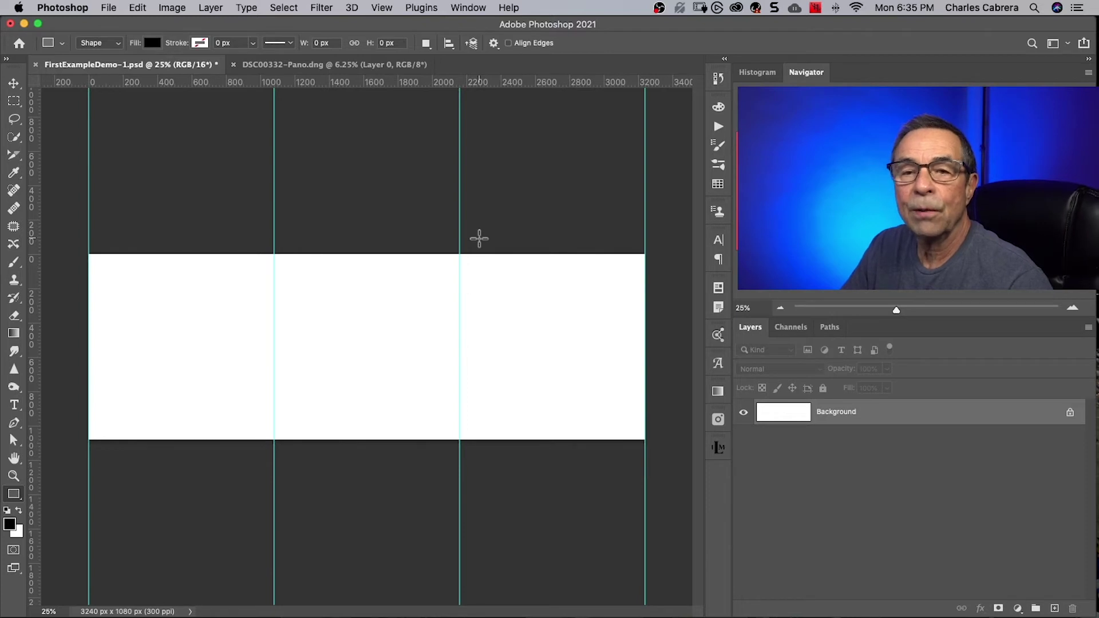
{"action": "key", "text": "v"}
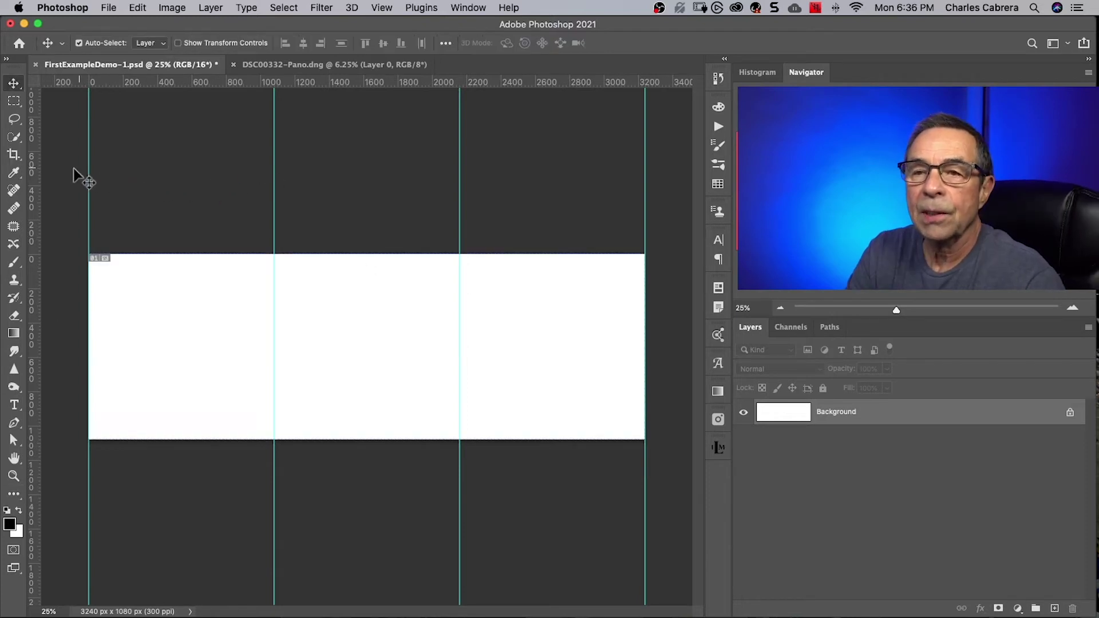
Step: Check the crop group for the Slice tool, then open Customize Toolbar from the extra tools
{"action": "left_click", "coordinate": [14, 155]}
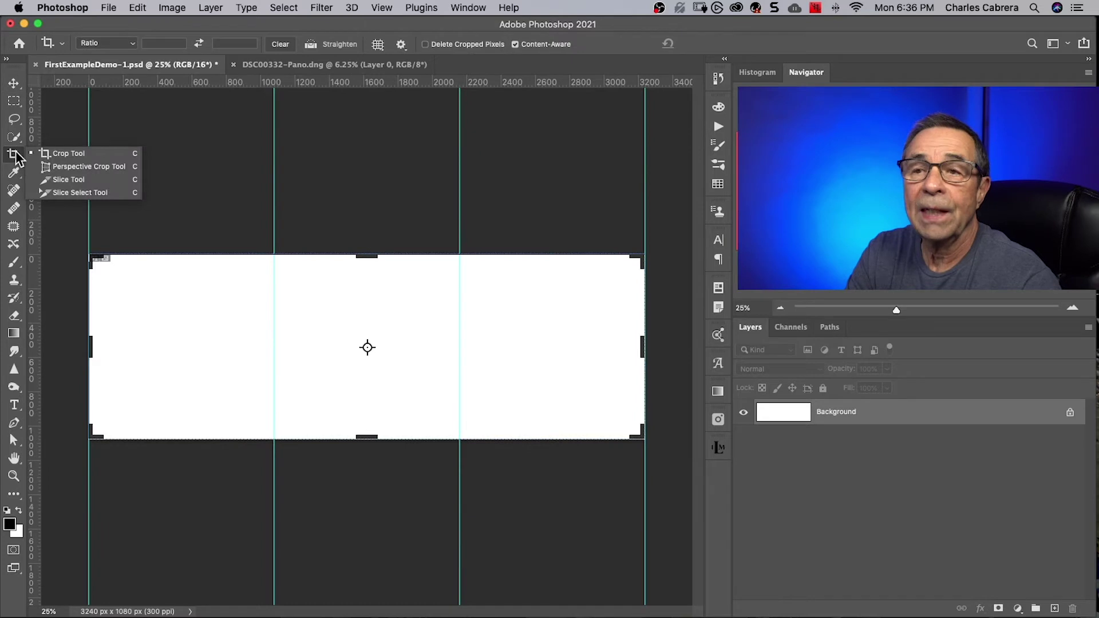
{"action": "left_click", "coordinate": [74, 179]}
{"action": "key", "text": "v"}
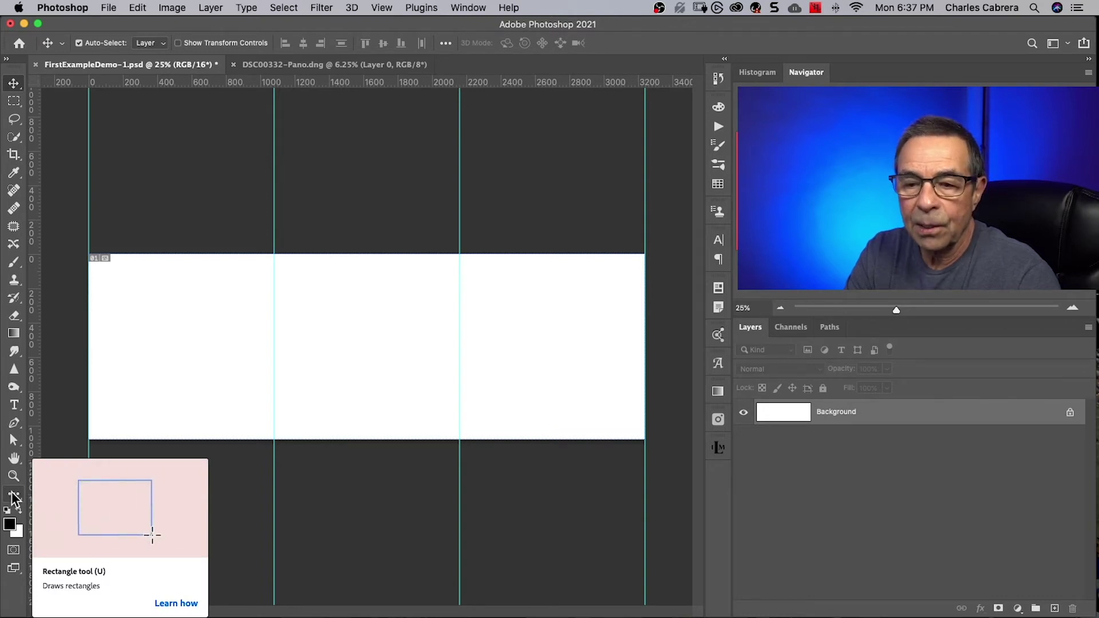
{"action": "left_click", "coordinate": [14, 496]}
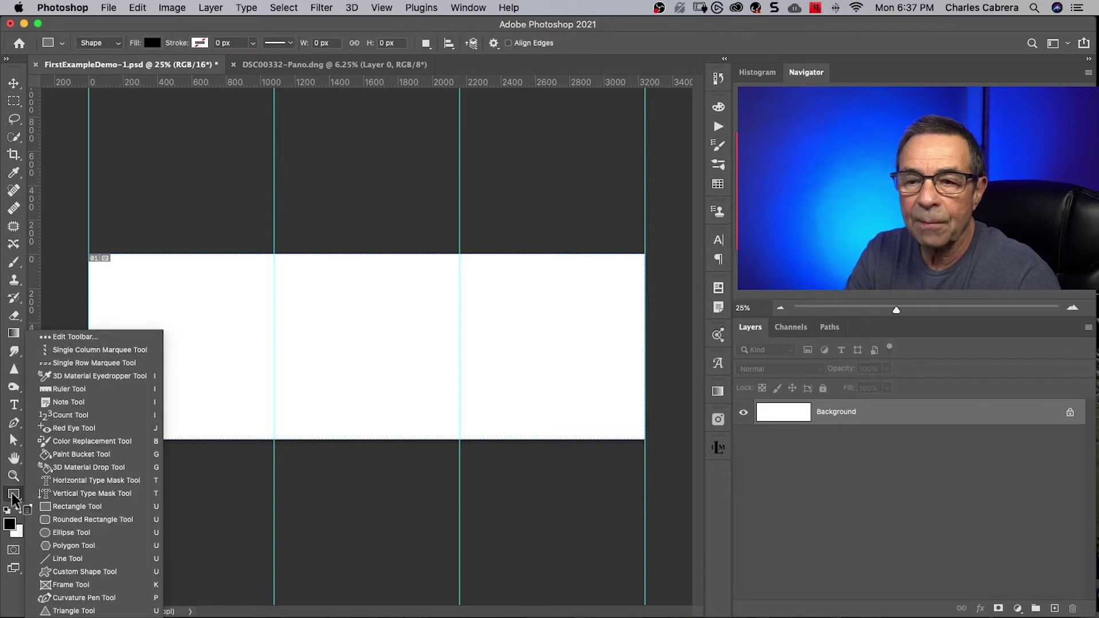
{"action": "left_click", "coordinate": [68, 338]}
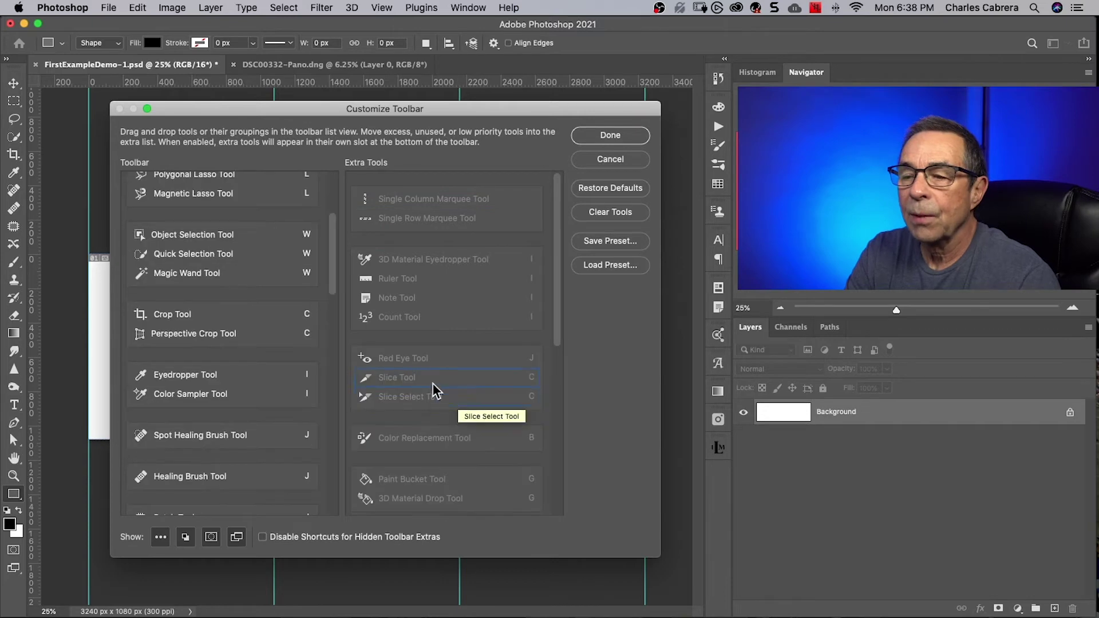
Step: Add Slice Tool and Slice Select Tool under the crop tools and save the toolbar
{"action": "left_click", "coordinate": [430, 383]}
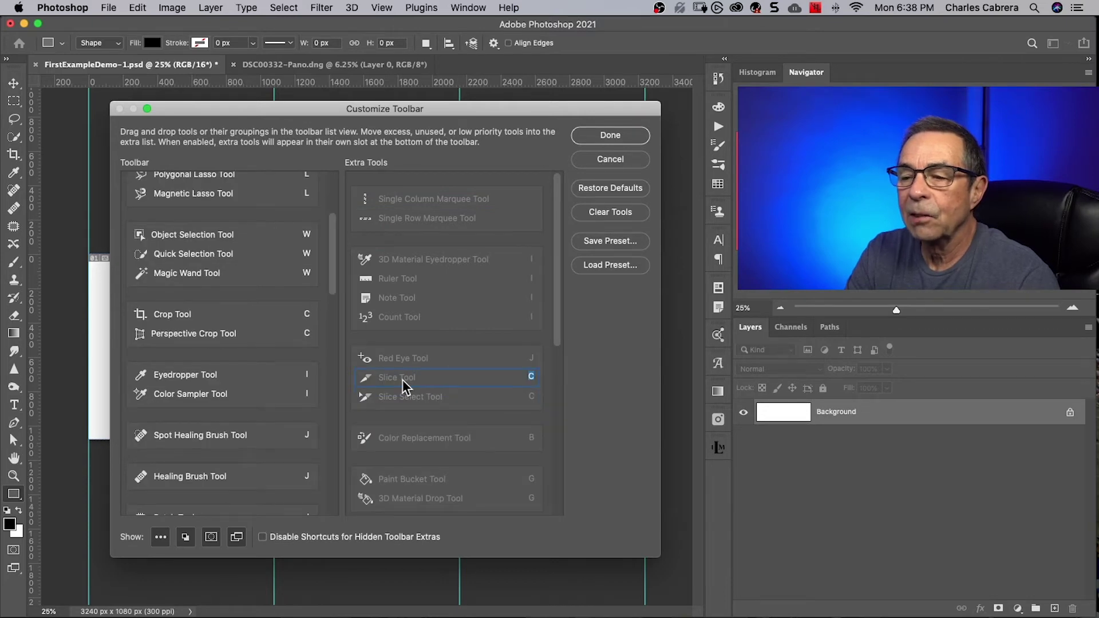
{"action": "left_click_drag", "start_coordinate": [403, 379], "coordinate": [179, 321]}
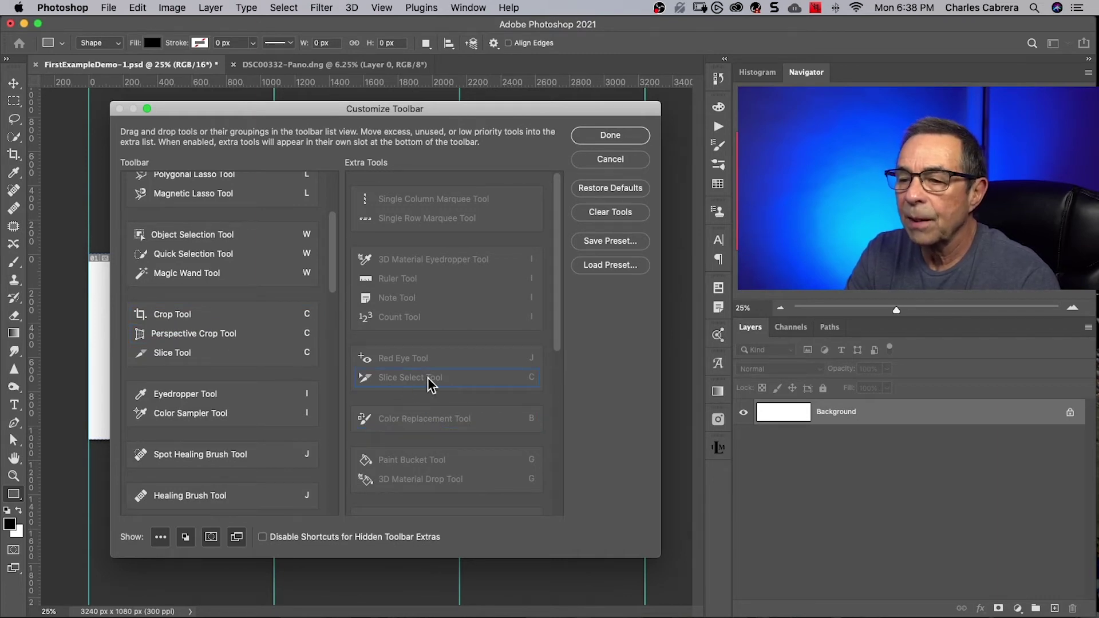
{"action": "left_click_drag", "start_coordinate": [427, 376], "coordinate": [204, 363]}
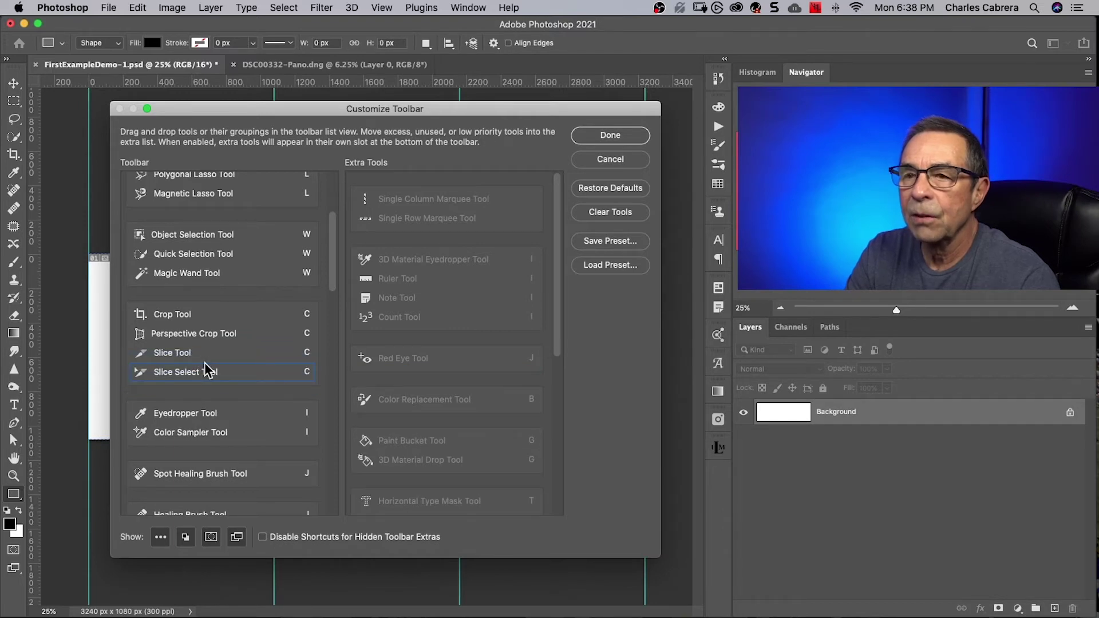
{"action": "scroll", "coordinate": [204, 362], "scroll_direction": "up", "scroll_amount": 3}
{"action": "scroll", "coordinate": [204, 363], "scroll_direction": "down", "scroll_amount": 3}
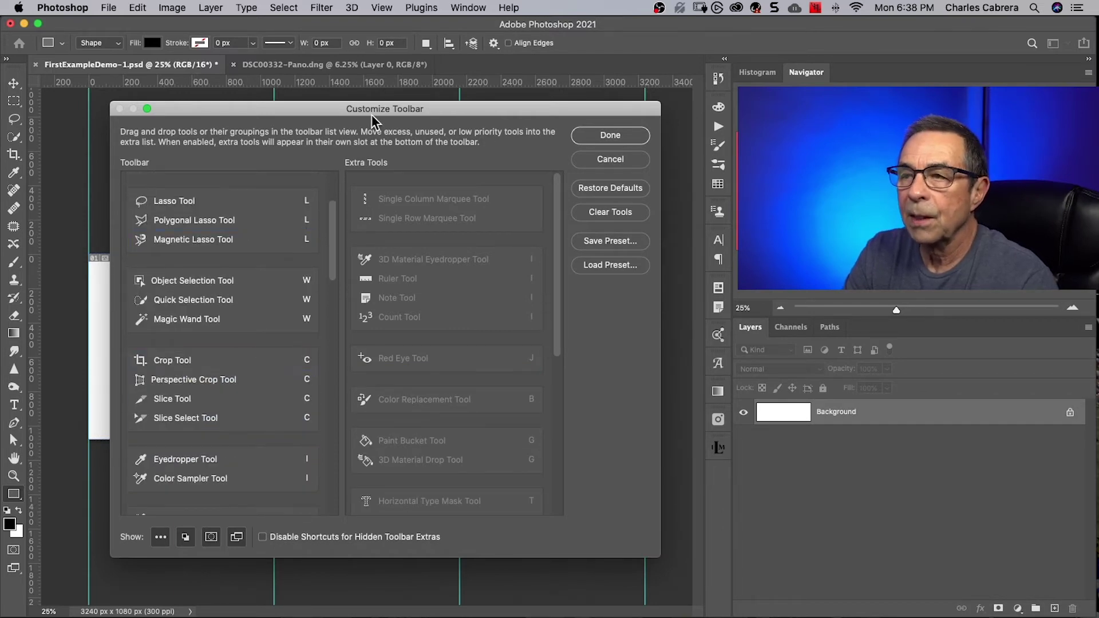
{"action": "left_click", "coordinate": [611, 136]}
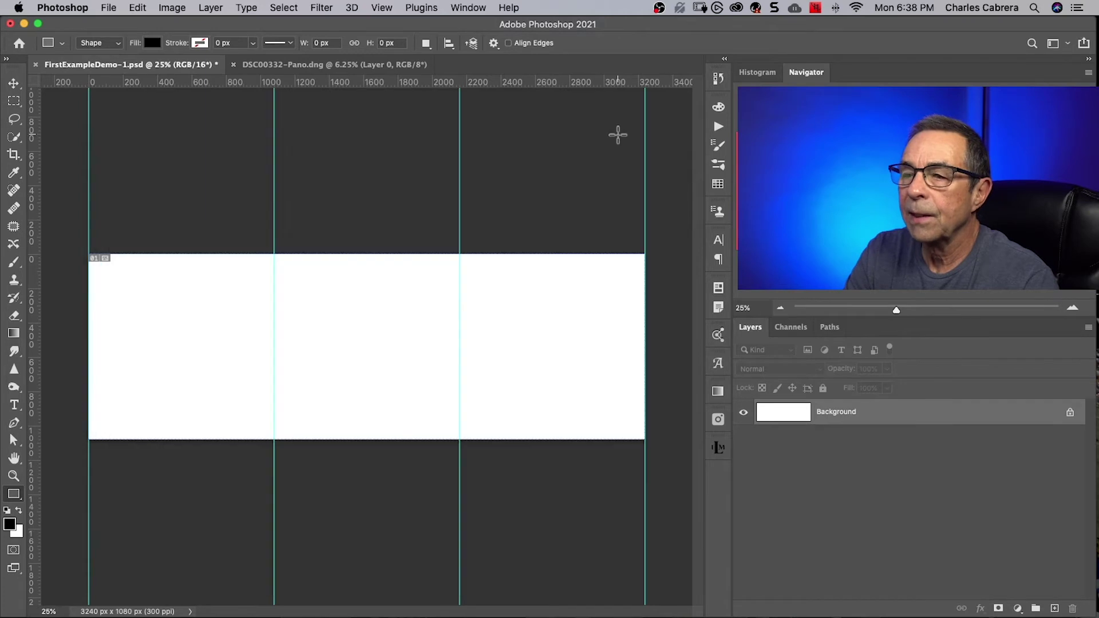
Step: With the Slice Tool, undo a hand-drawn slice and make slices 01–03 from the guides
{"action": "left_click", "coordinate": [13, 154]}
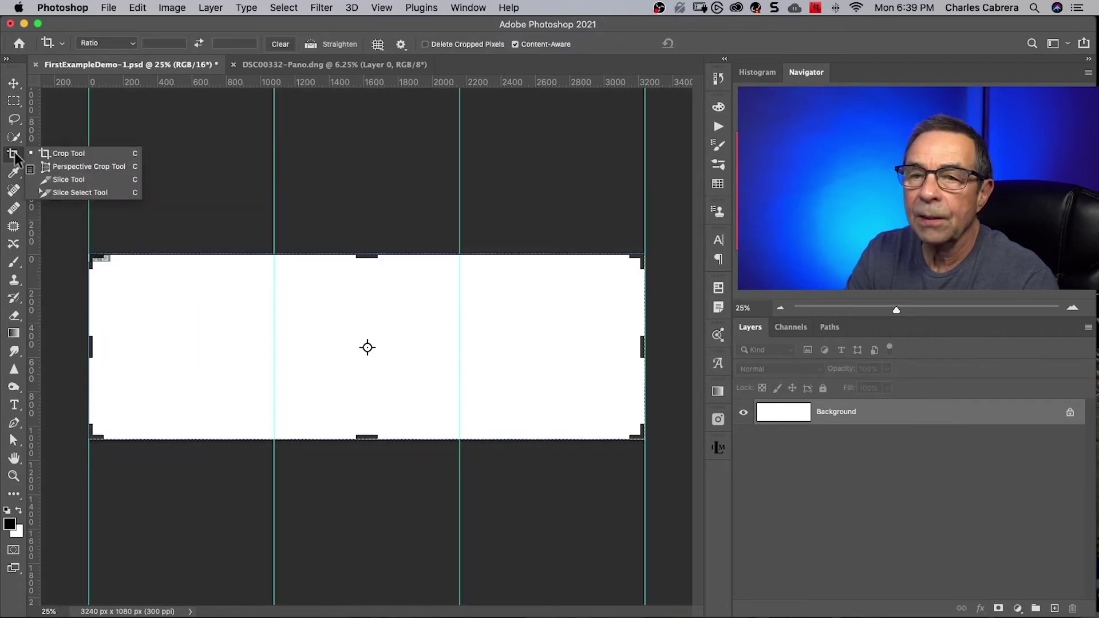
{"action": "left_click", "coordinate": [73, 179]}
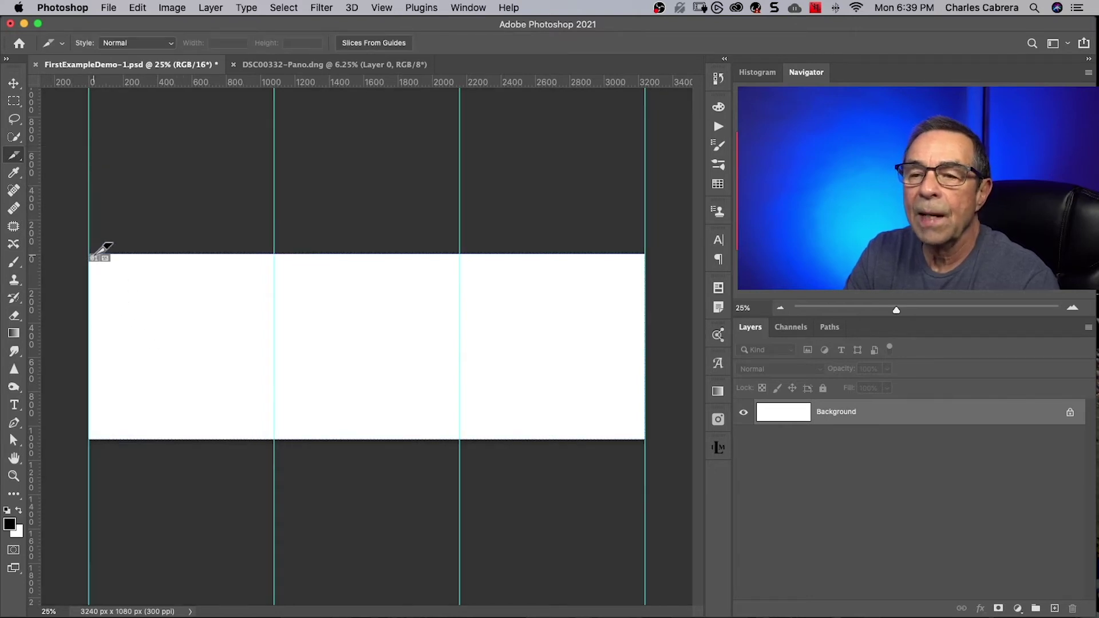
{"action": "left_click_drag", "start_coordinate": [89, 254], "coordinate": [275, 438]}
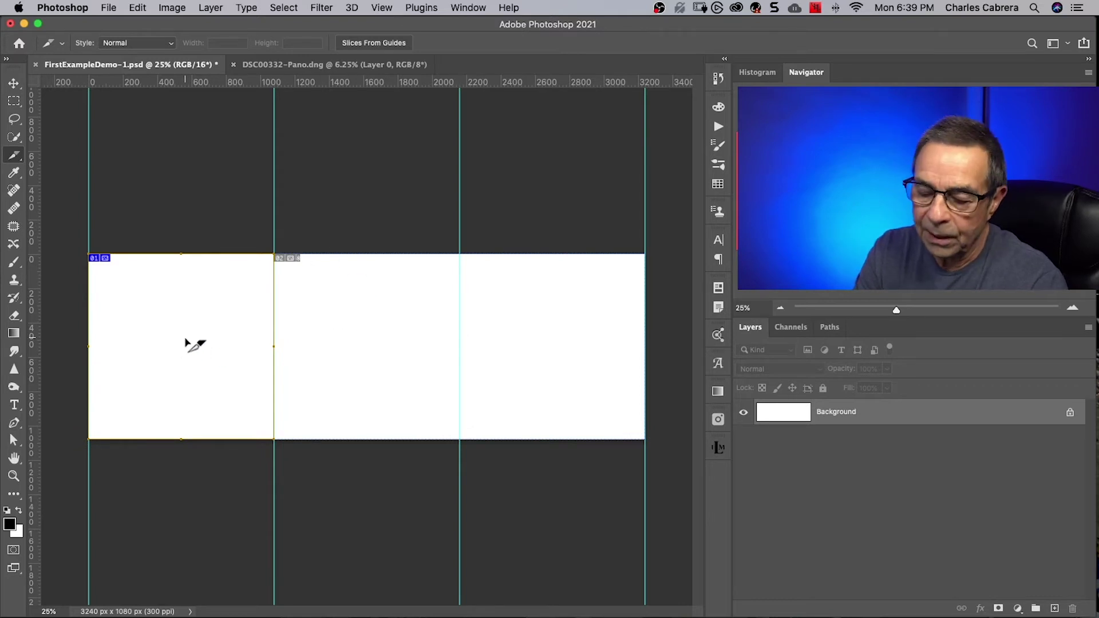
{"action": "key", "text": "super+z"}
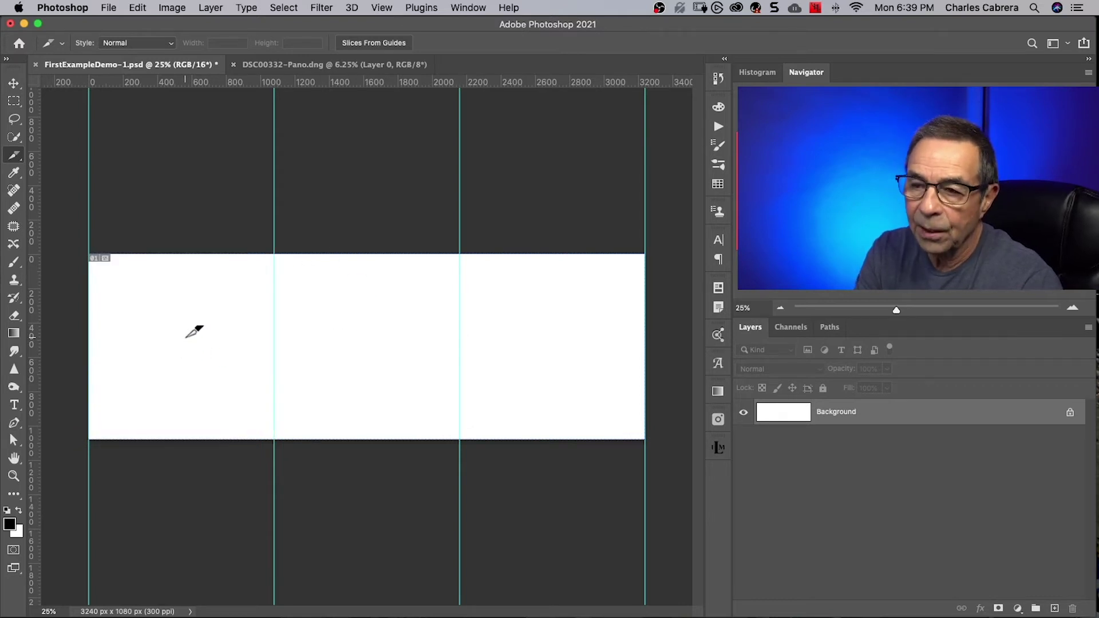
{"action": "left_click", "coordinate": [367, 42]}
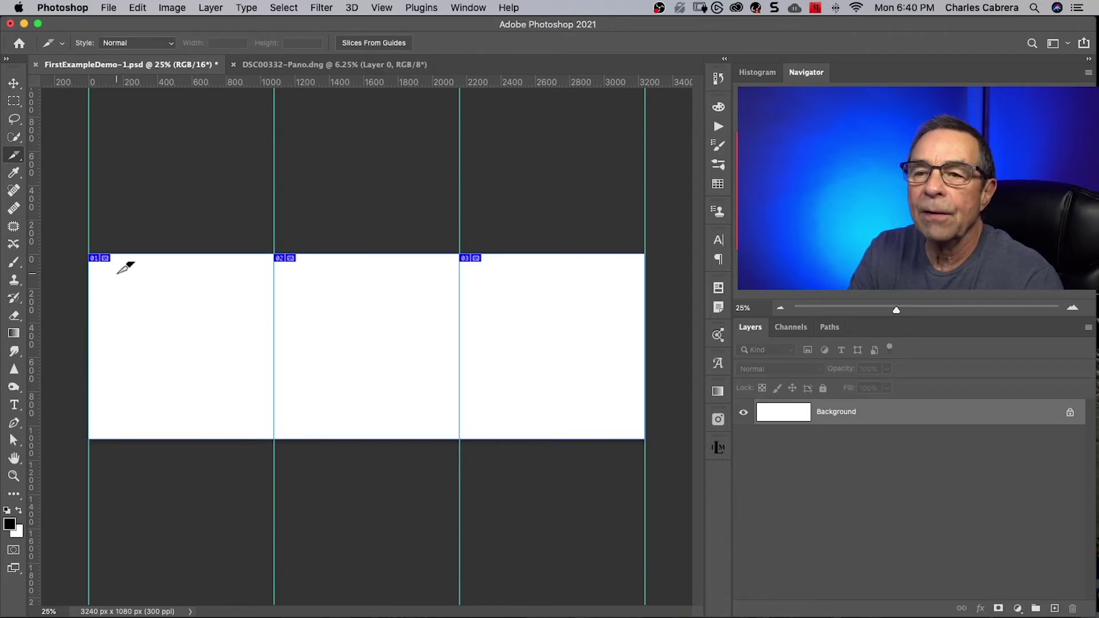
{"action": "left_click", "coordinate": [13, 156]}
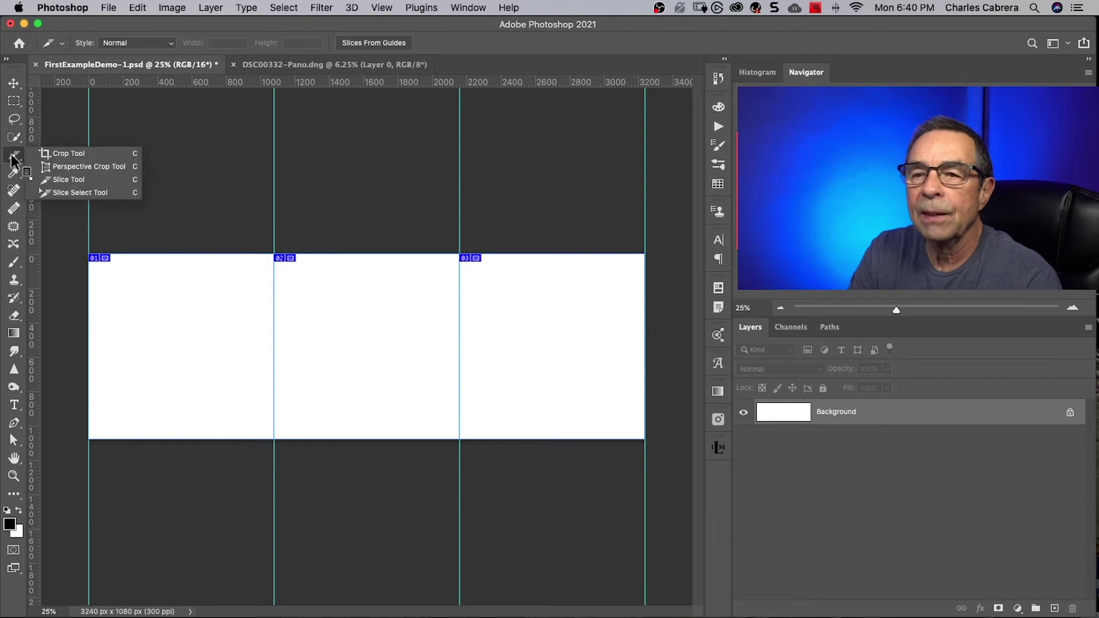
{"action": "left_click", "coordinate": [67, 193]}
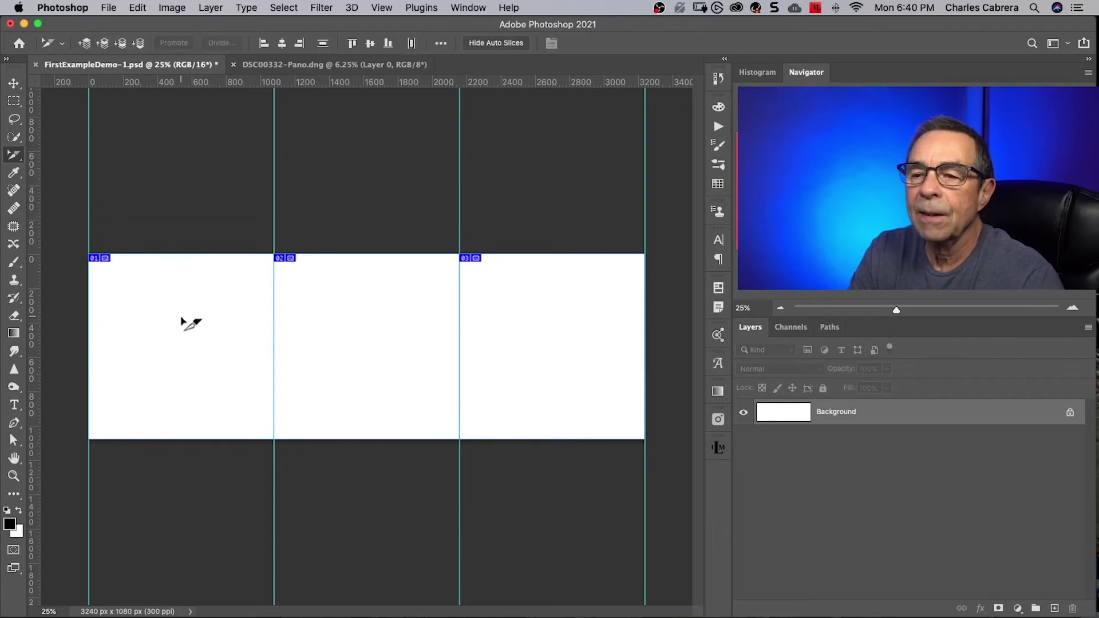
{"action": "double_click", "coordinate": [182, 321]}
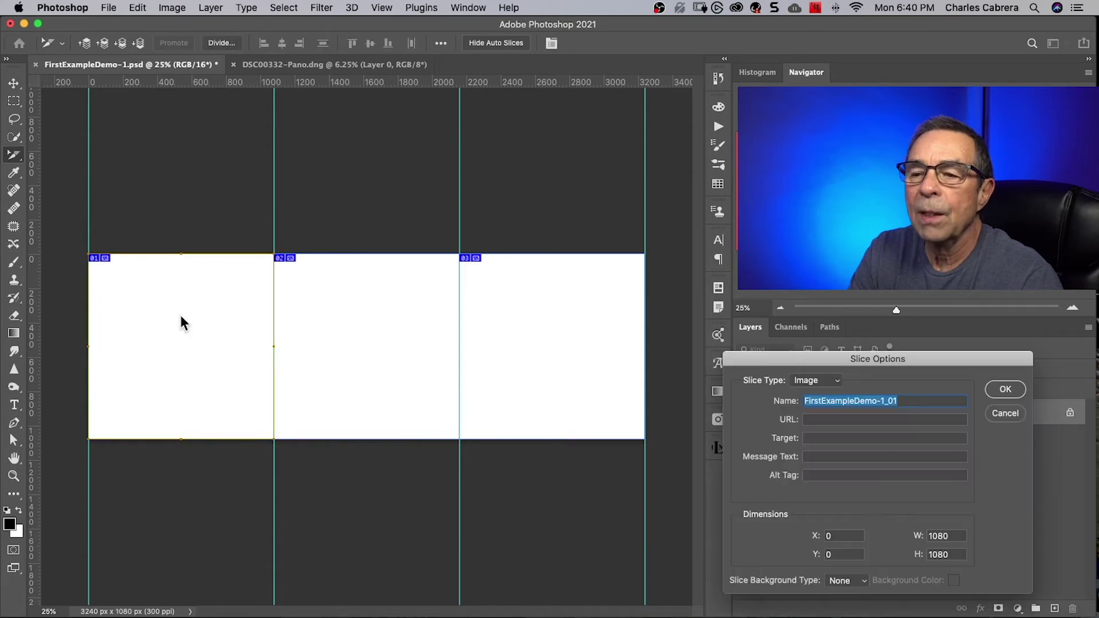
{"action": "left_click_drag", "start_coordinate": [782, 366], "coordinate": [219, 280]}
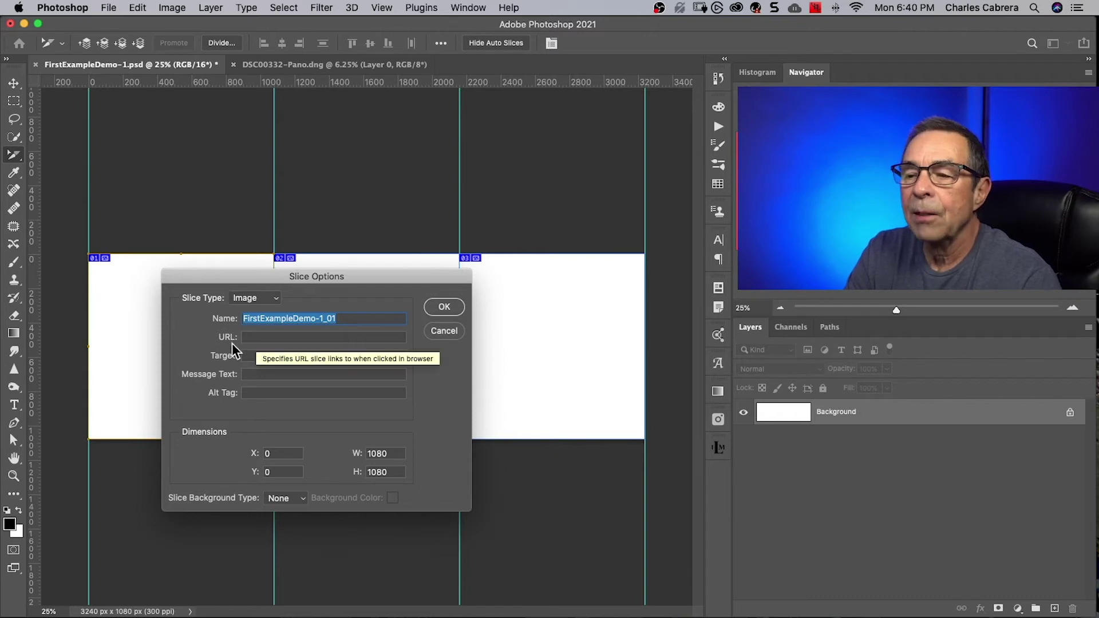
{"action": "left_click", "coordinate": [438, 308]}
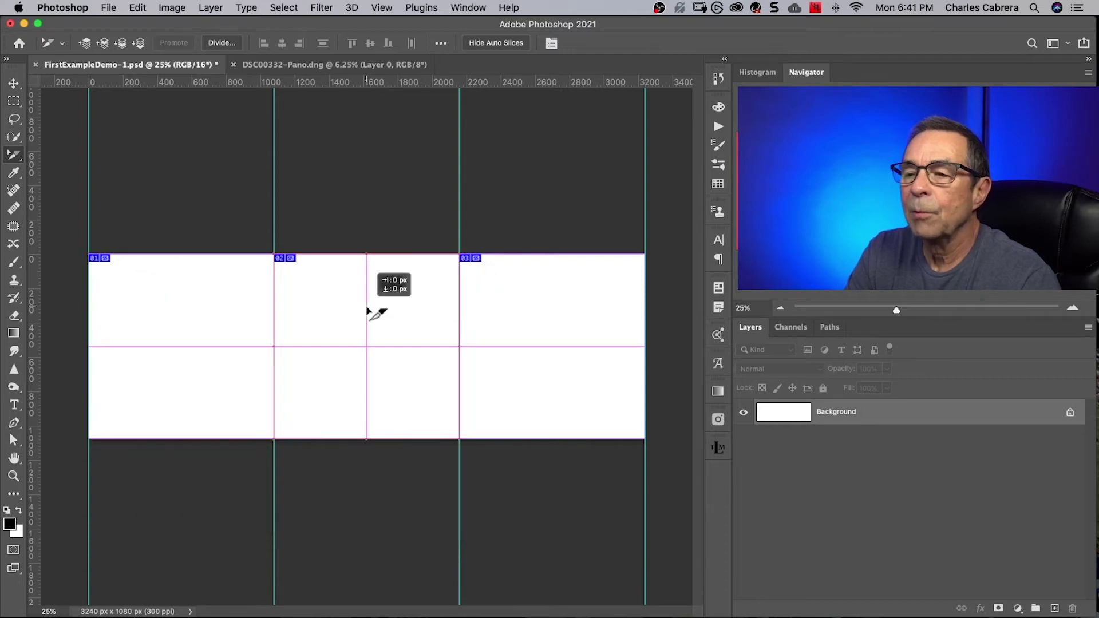
{"action": "double_click", "coordinate": [366, 309]}
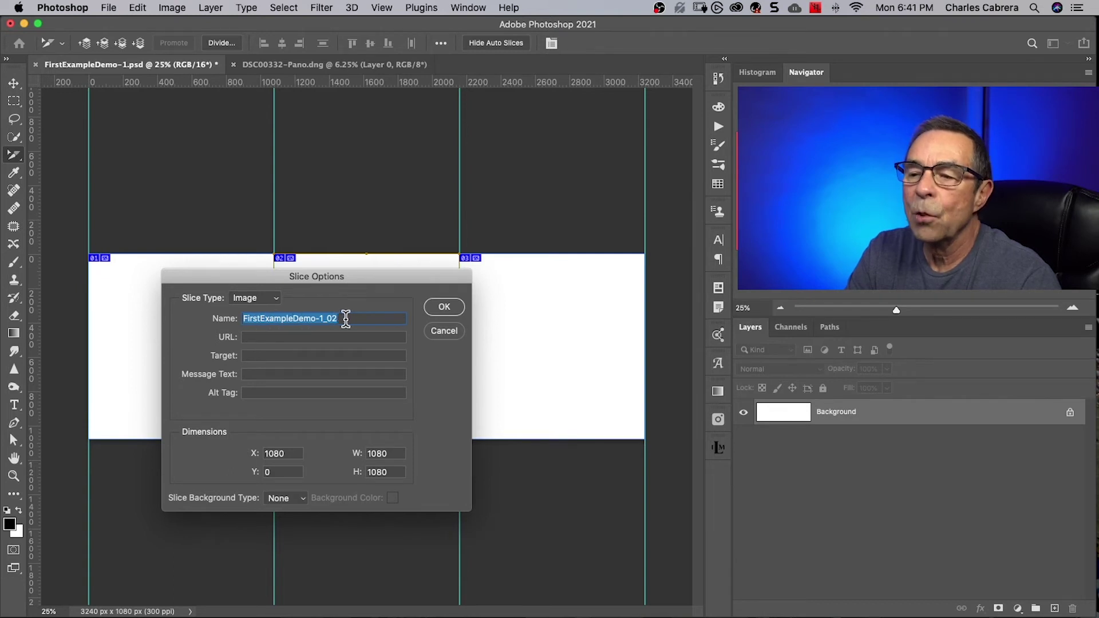
{"action": "left_click", "coordinate": [444, 310]}
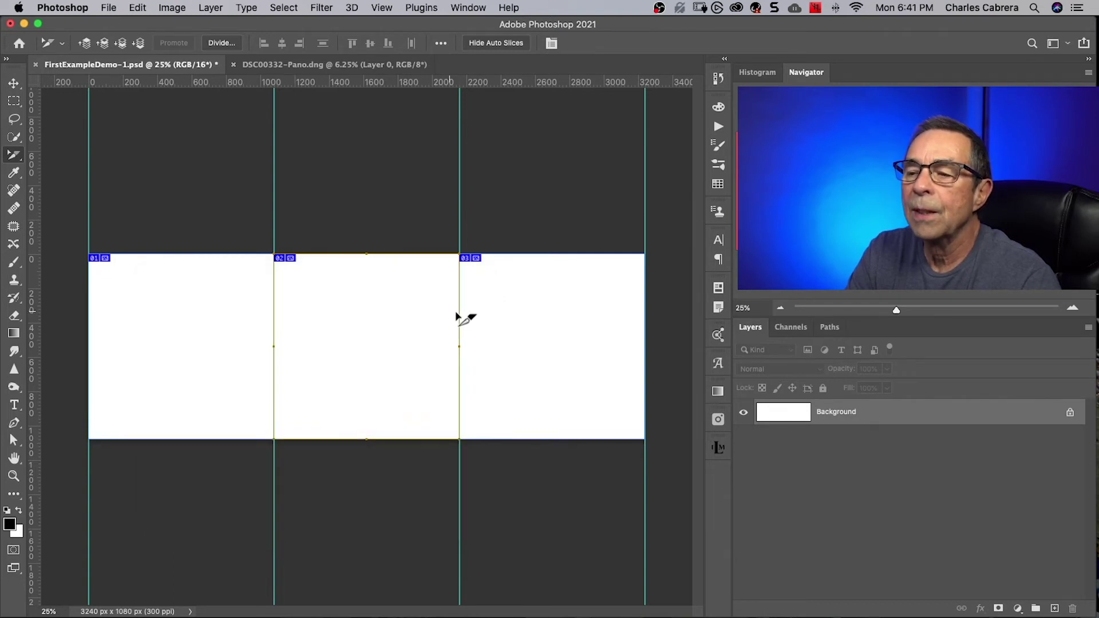
{"action": "double_click", "coordinate": [538, 319]}
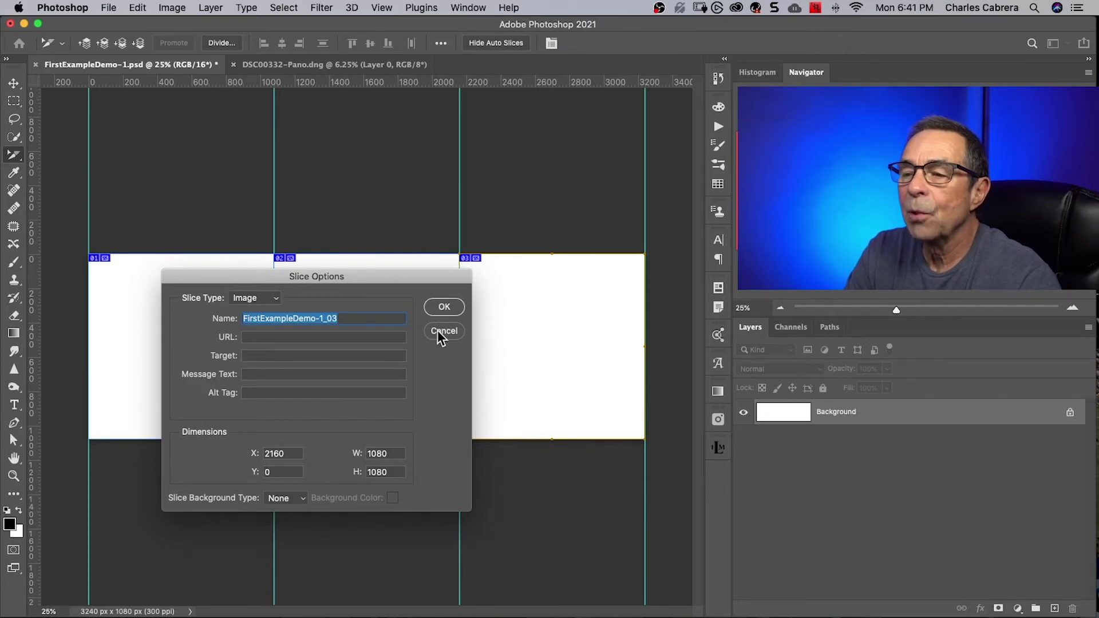
{"action": "left_click", "coordinate": [444, 307]}
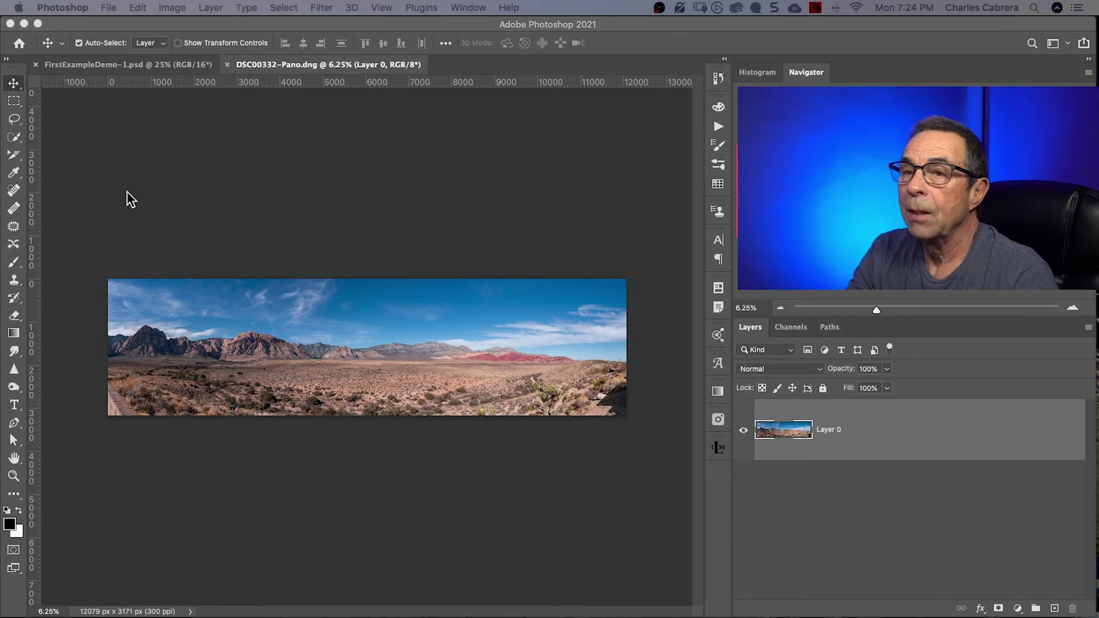
Step: Bring the Photoshop window with DSC00332-Pano.dng into focus
{"action": "left_click", "coordinate": [13, 85]}
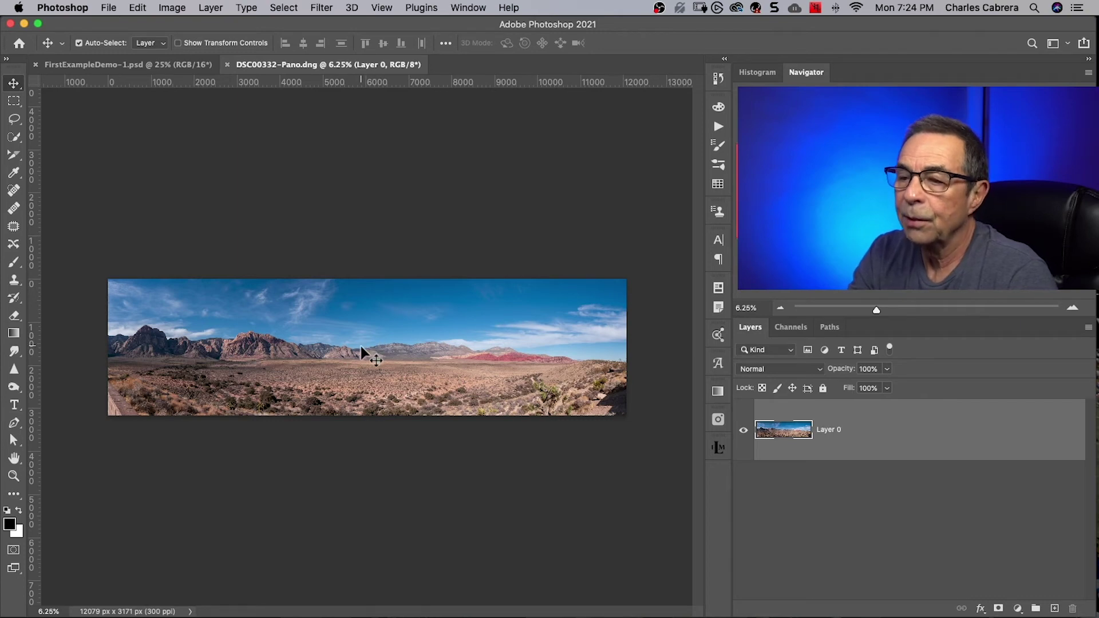
Step: Switch to FirstExampleDemo-1.psd, where the panorama now sits as Layer 1
{"action": "key", "text": "ctrl+Tab"}
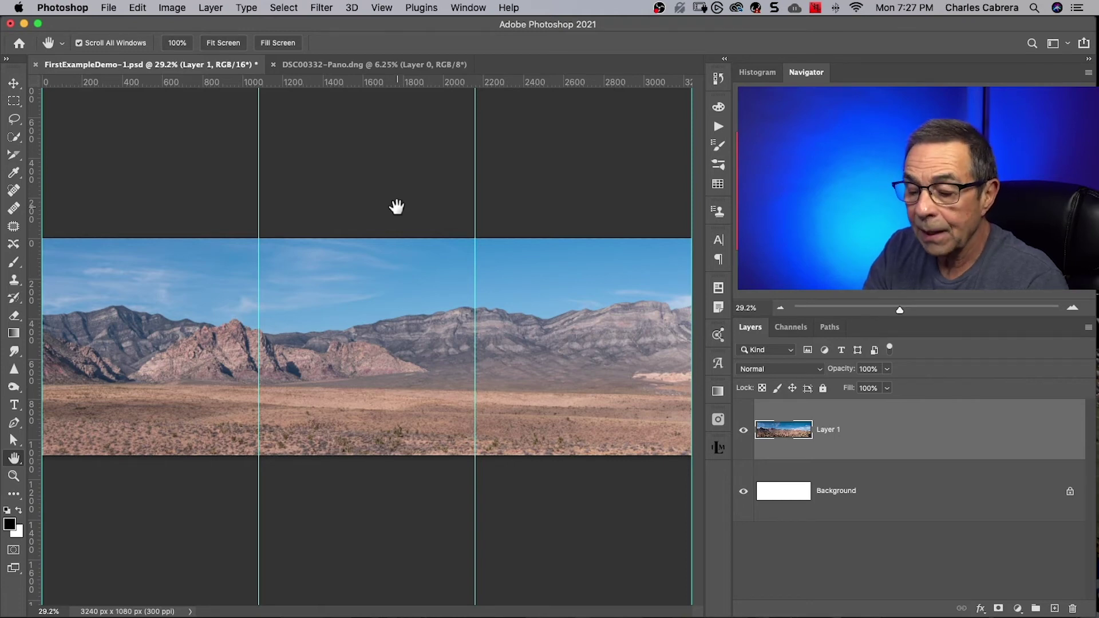
Step: Free-transform Layer 1 down to 41.43% so the panorama height fits the 1080 px canvas
{"action": "key", "text": "super+t"}
{"action": "key", "text": "super+0"}
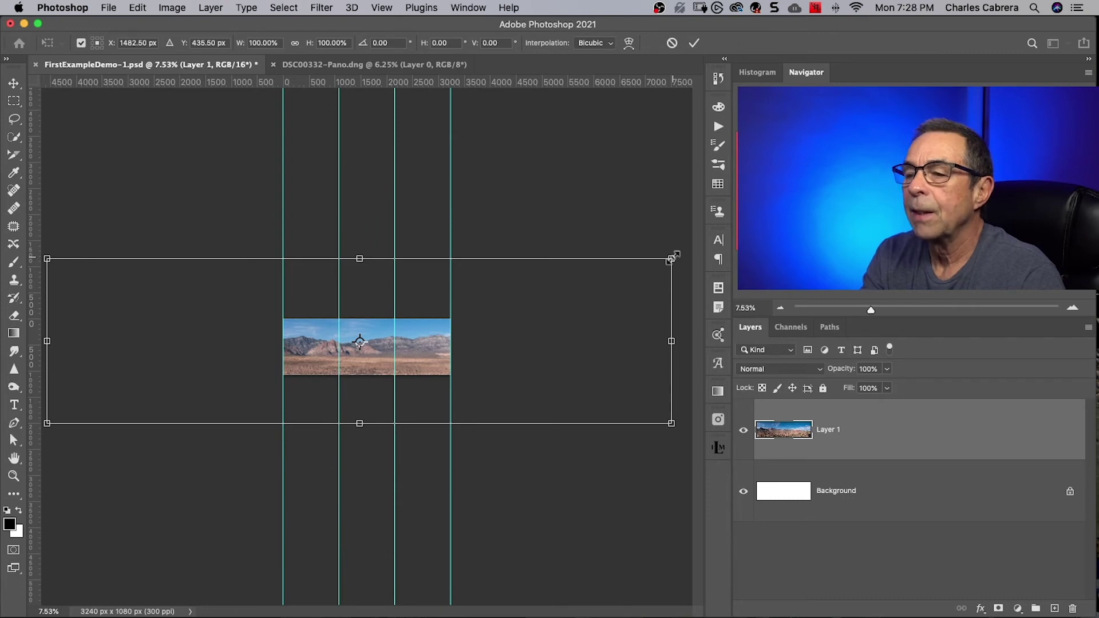
{"action": "left_click_drag", "start_coordinate": [671, 259], "coordinate": [500, 348]}
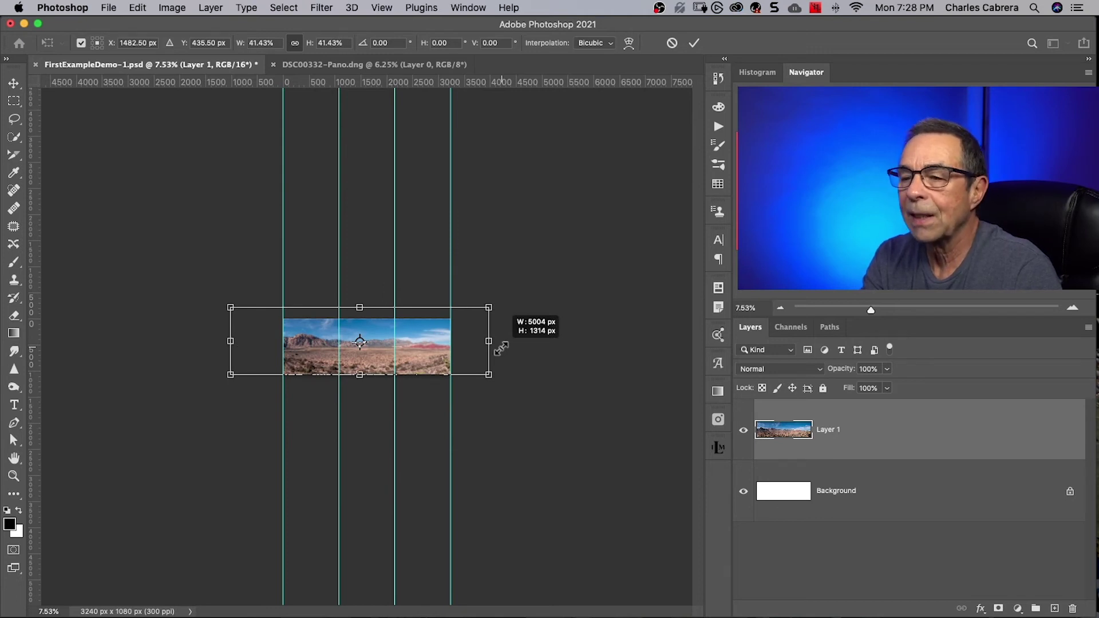
{"action": "left_click_drag", "start_coordinate": [501, 347], "coordinate": [500, 348]}
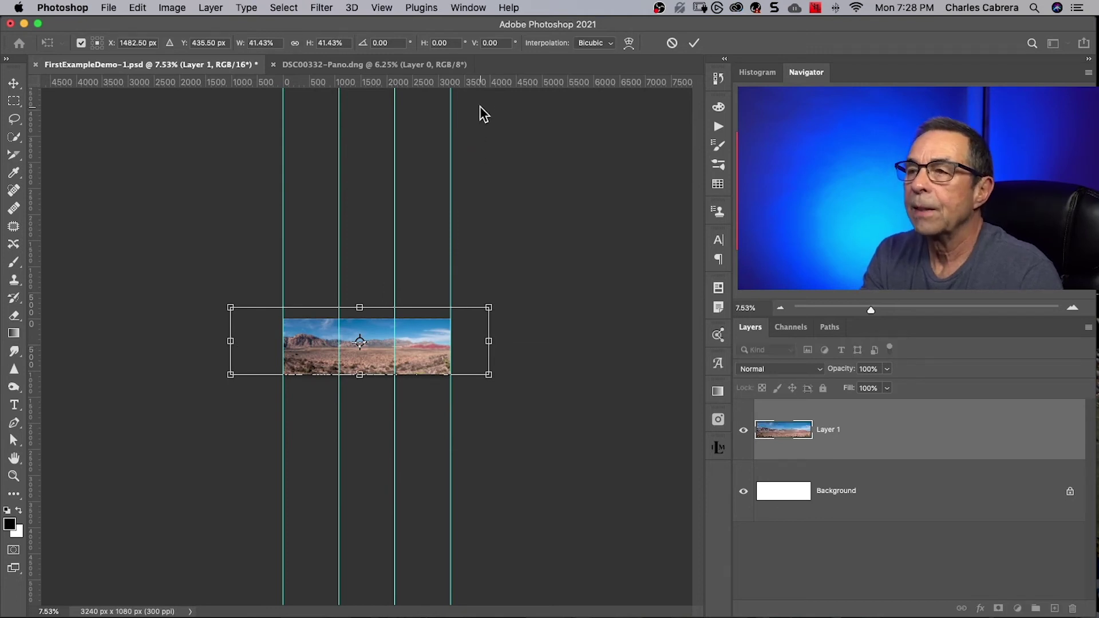
{"action": "left_click", "coordinate": [693, 43]}
{"action": "left_click", "coordinate": [13, 458]}
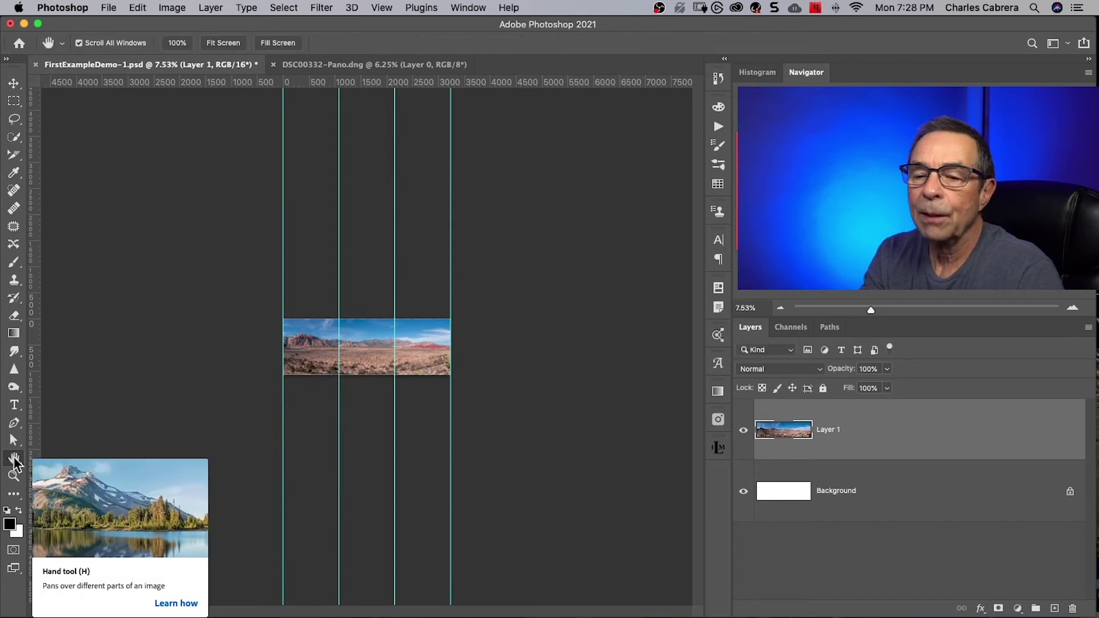
Step: Fit the 3240×1080 canvas to the window, then zoom out one step to show the slice guides
{"action": "double_click", "coordinate": [15, 459]}
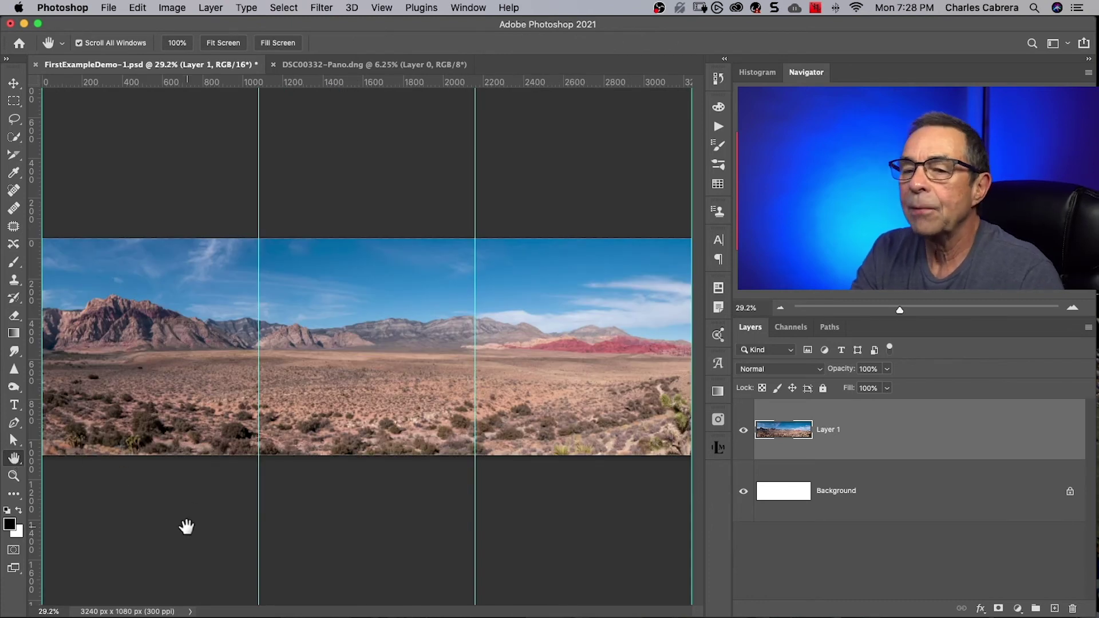
{"action": "key", "text": "super+minus"}
{"action": "key", "text": "super+minus"}
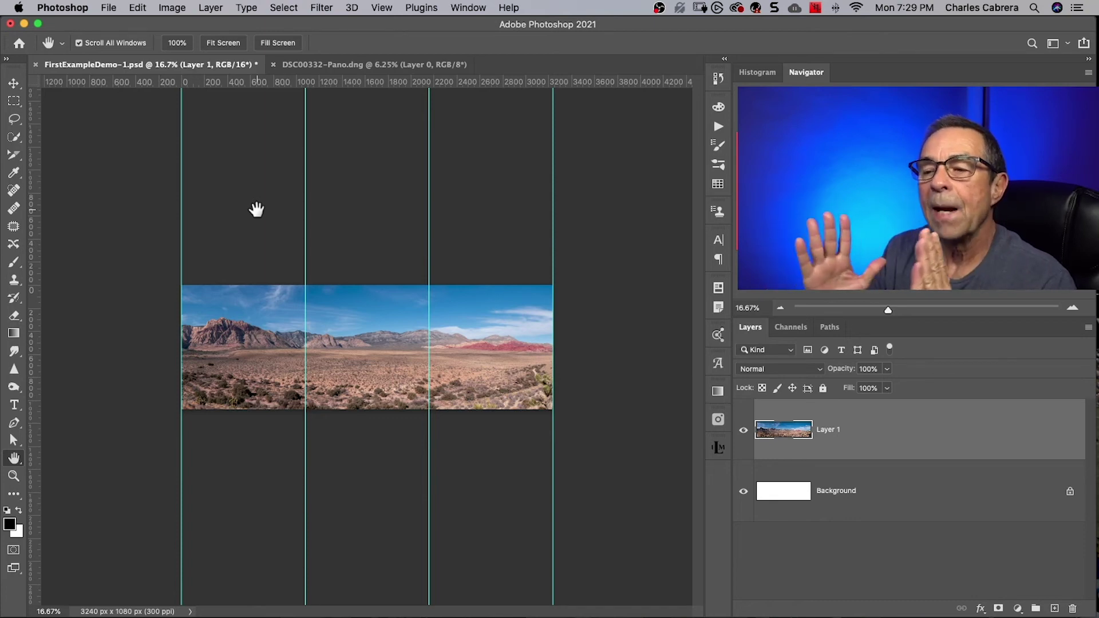
{"action": "left_click", "coordinate": [141, 8]}
Step: Content-aware scale the panorama so its left and right sides meet the canvas edges
{"action": "left_click", "coordinate": [165, 275]}
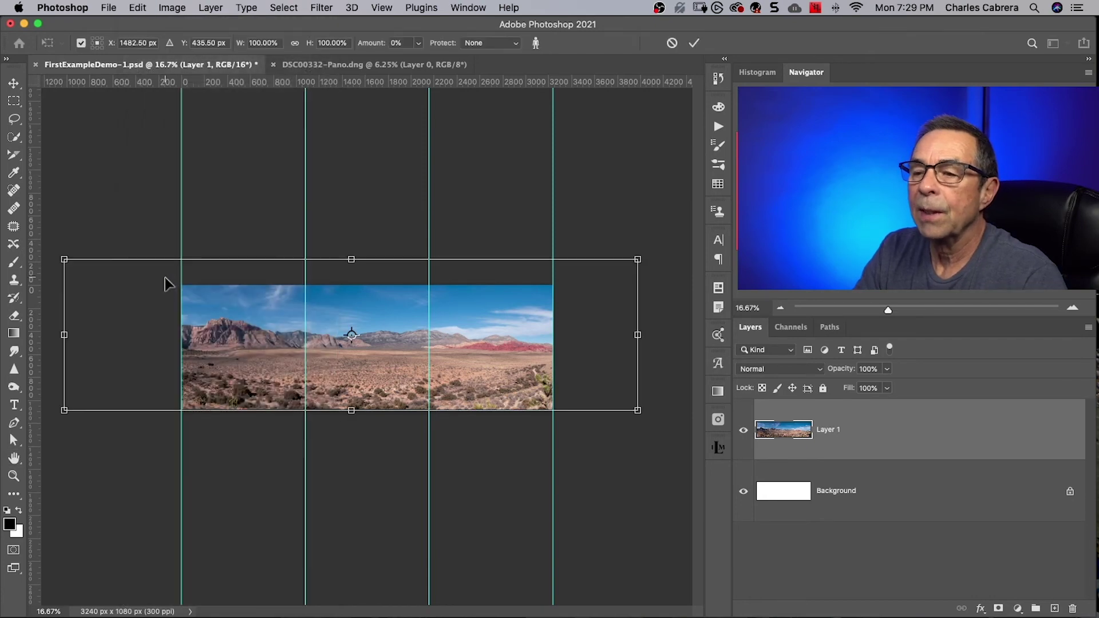
{"action": "left_click_drag", "start_coordinate": [64, 335], "coordinate": [182, 337]}
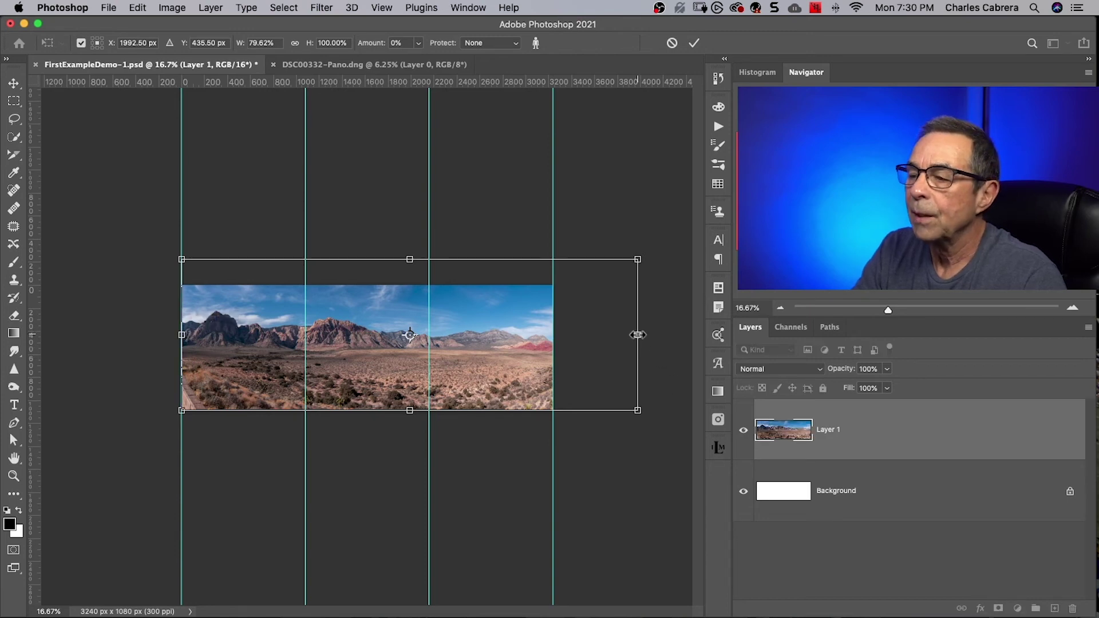
{"action": "left_click_drag", "start_coordinate": [637, 334], "coordinate": [551, 341]}
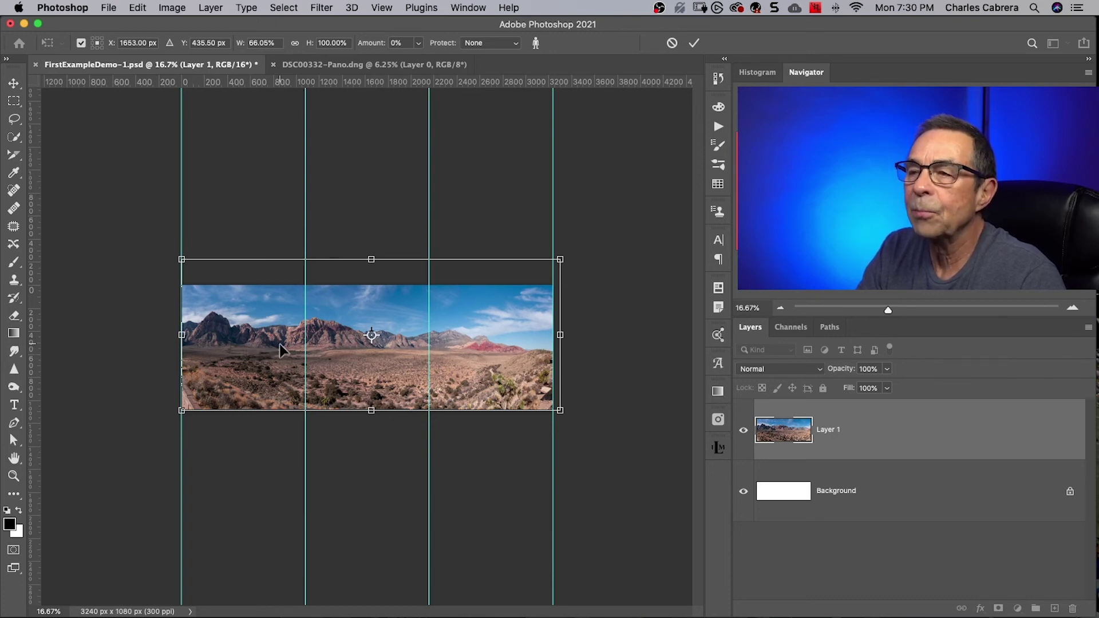
{"action": "key", "text": "Return"}
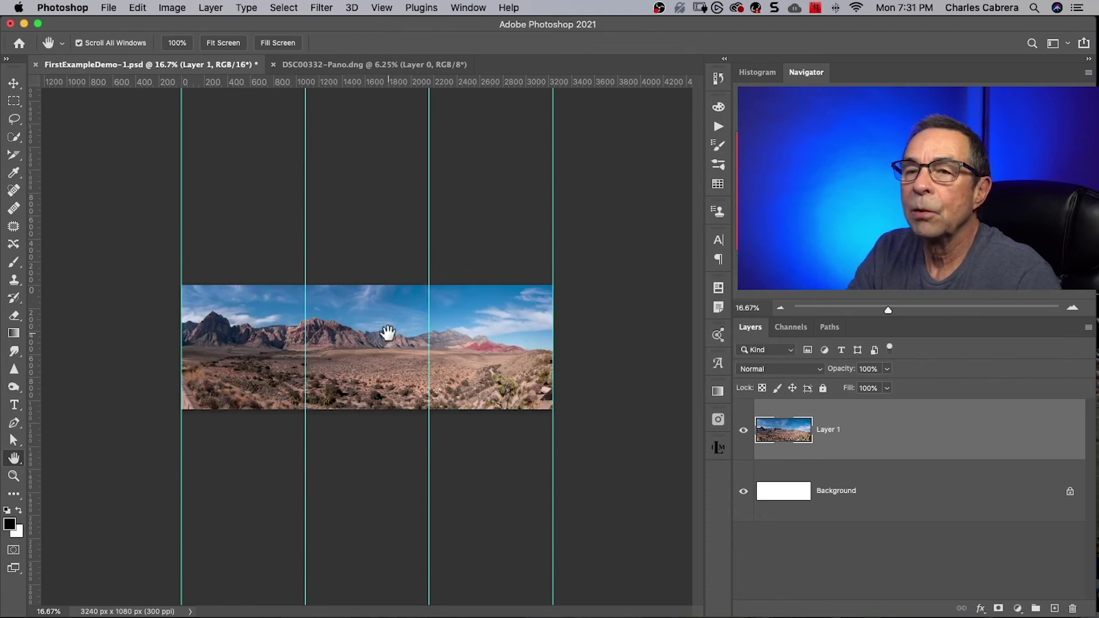
{"action": "left_click", "coordinate": [13, 83]}
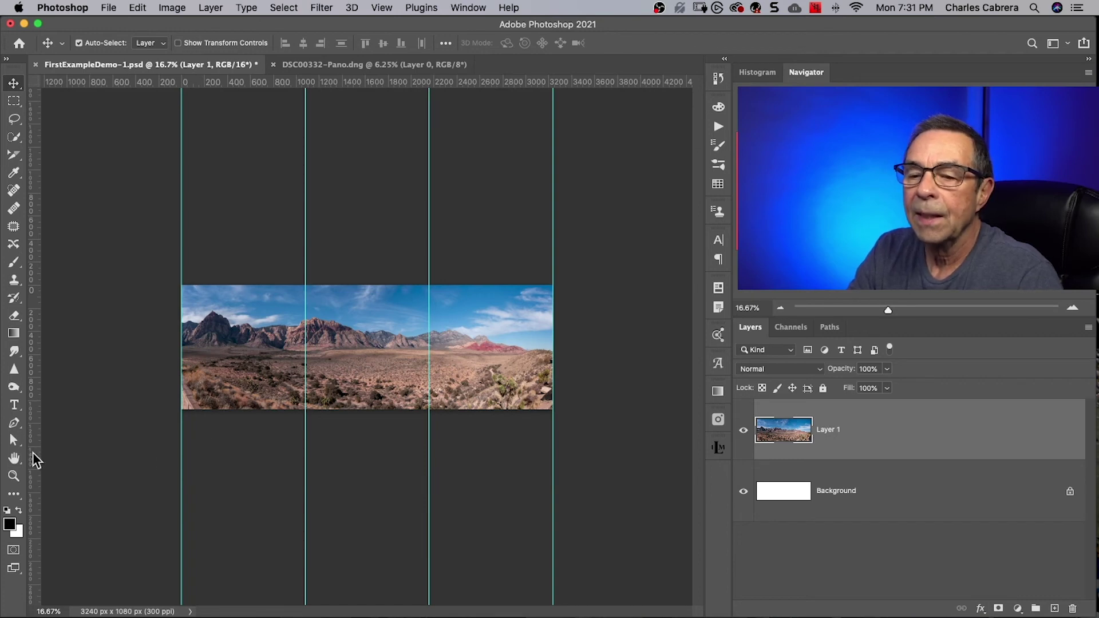
Step: Fit the whole canvas in the window to view all three slice columns
{"action": "double_click", "coordinate": [14, 458]}
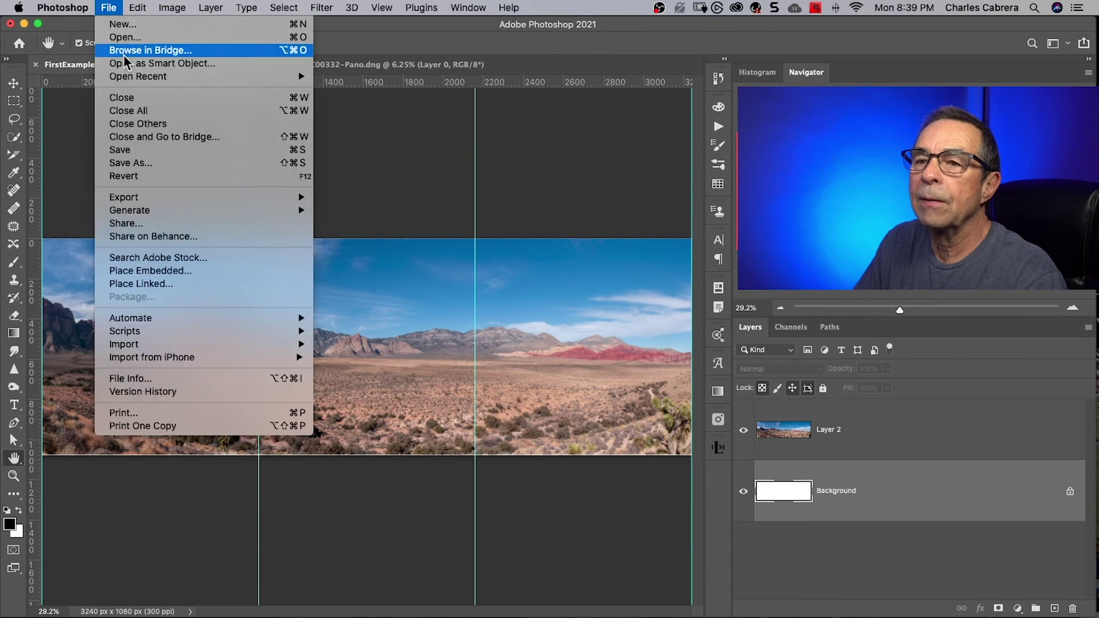
Step: Export with Save for Web (Legacy) as JPEG Very High, quality 80, saving all slices
{"action": "mouse_move", "coordinate": [223, 197]}
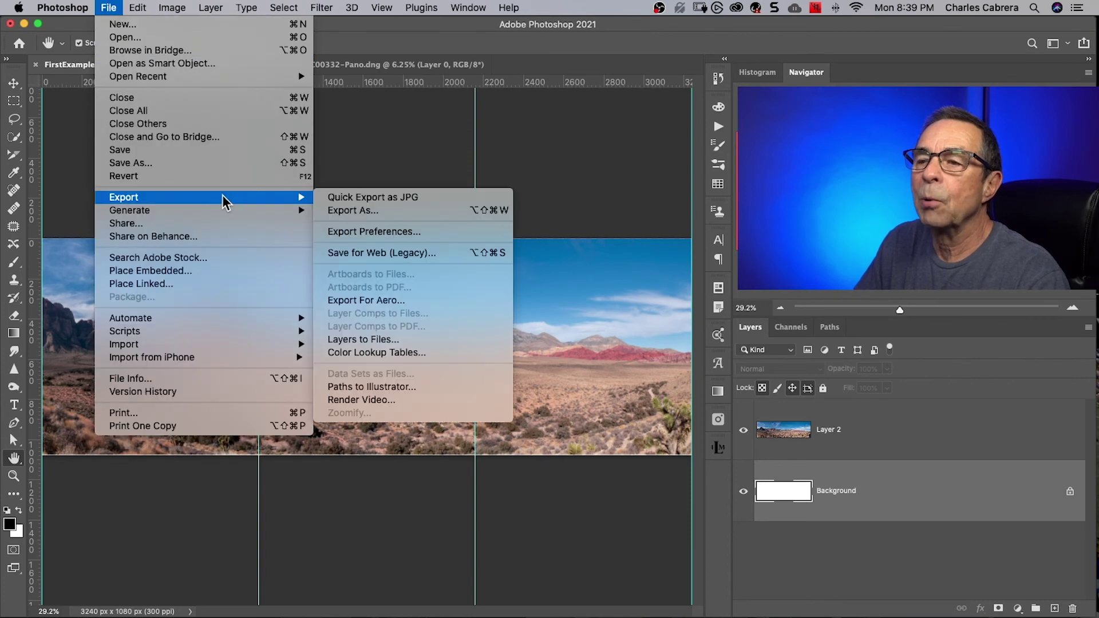
{"action": "left_click", "coordinate": [372, 253]}
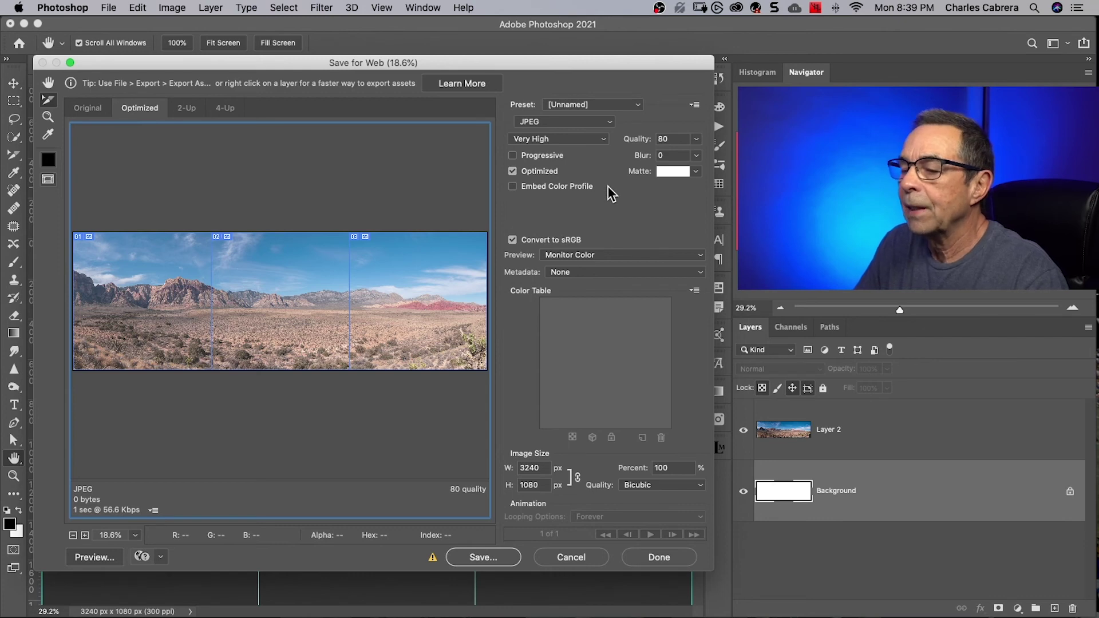
{"action": "left_click", "coordinate": [467, 558]}
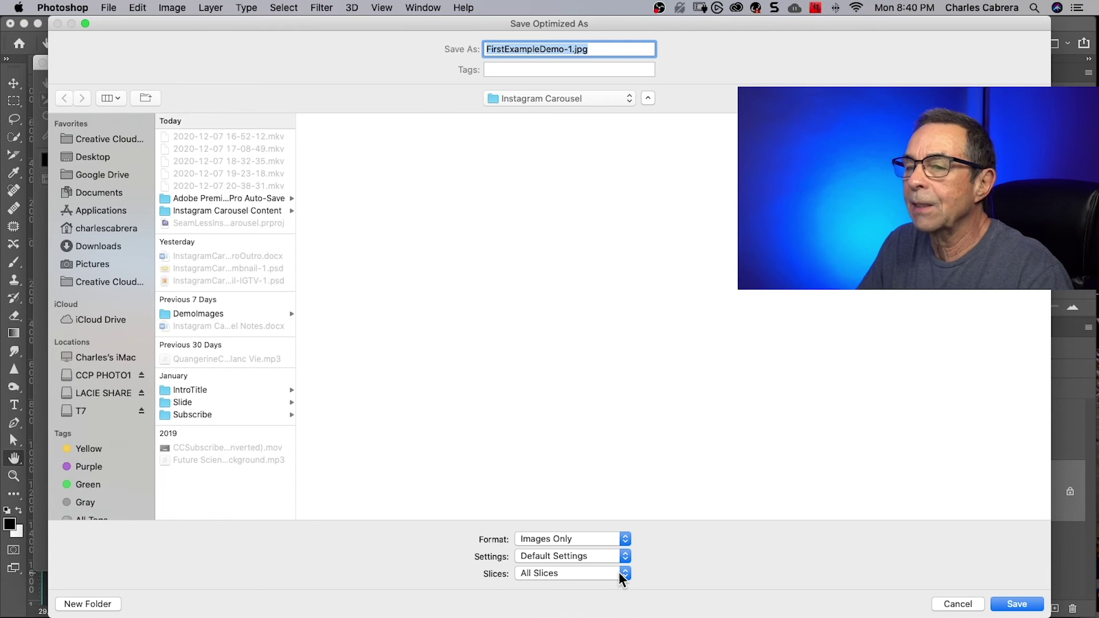
{"action": "key", "text": "Return"}
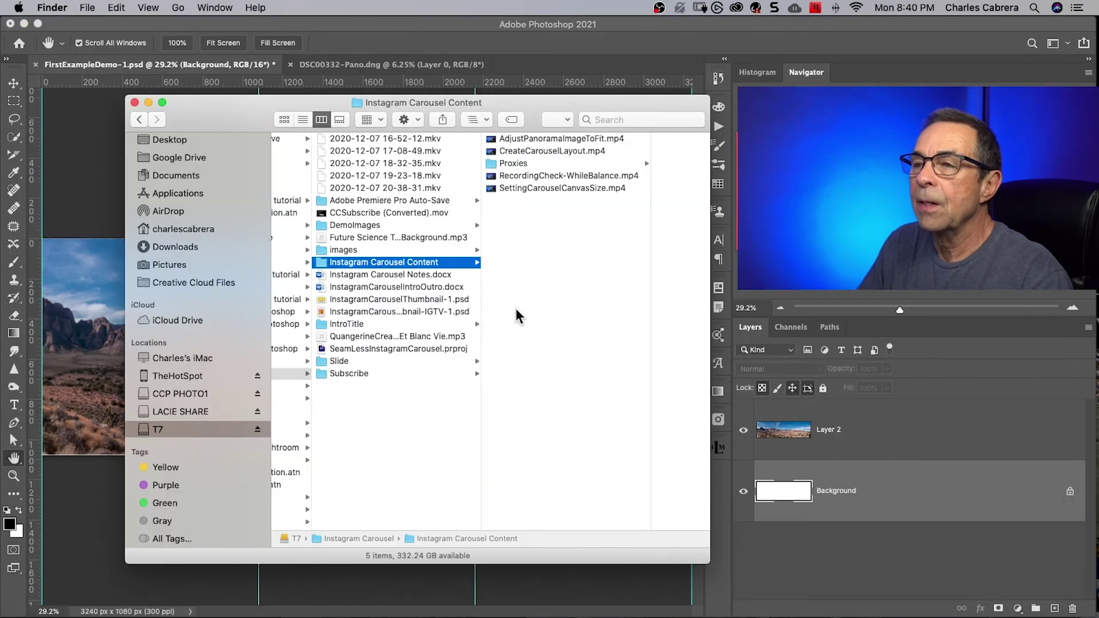
Step: In the images folder, check that each of the three slice JPEGs is 1080×1080
{"action": "left_click", "coordinate": [340, 250]}
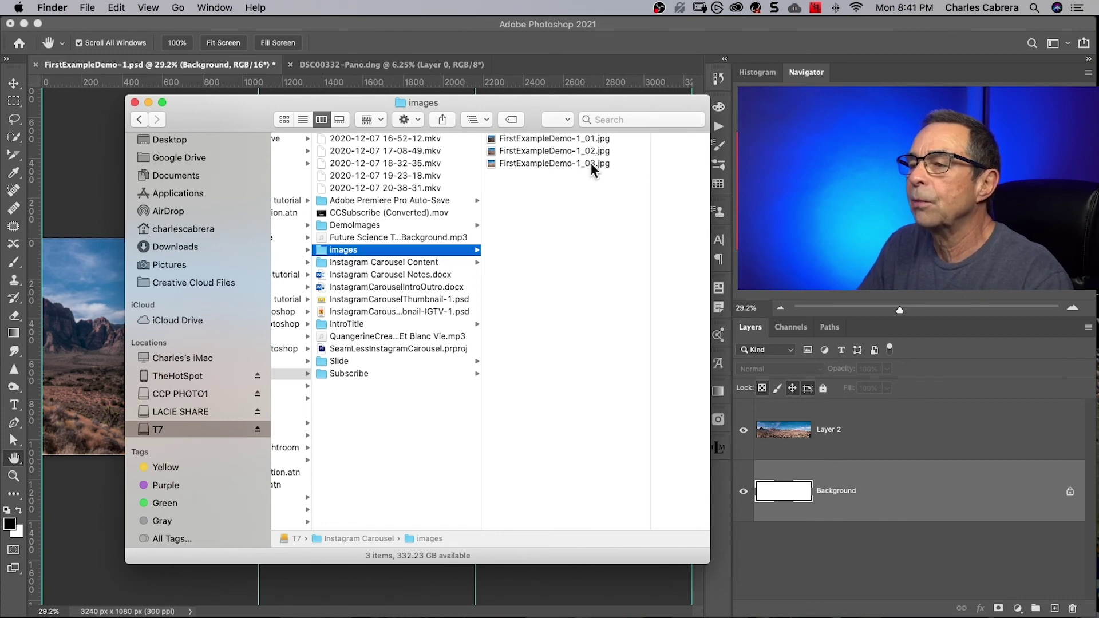
{"action": "left_click", "coordinate": [605, 139]}
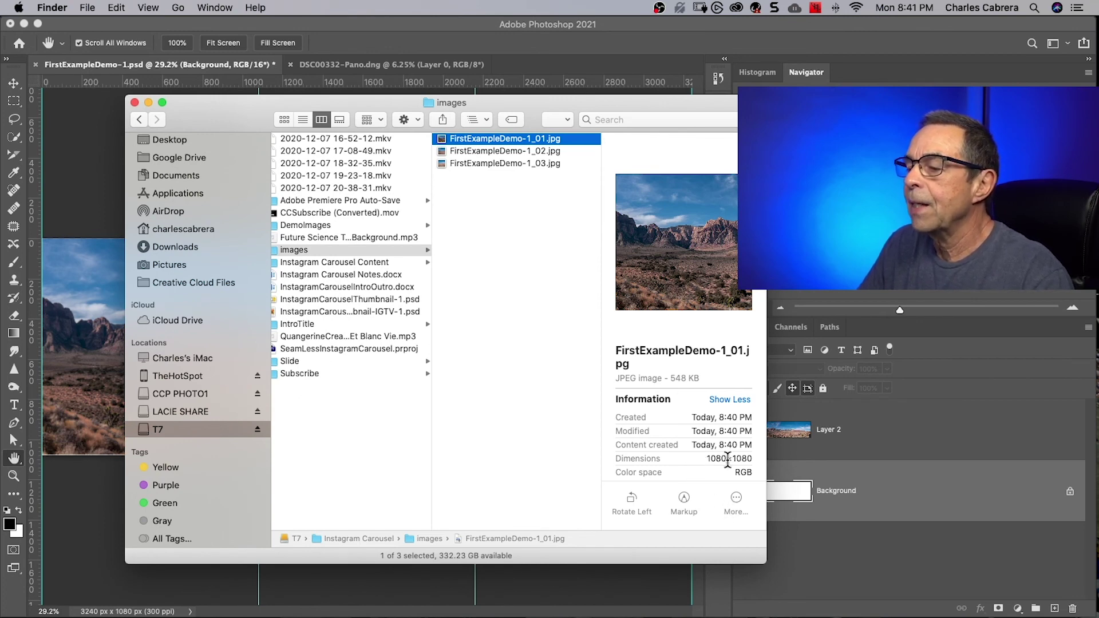
{"action": "left_click", "coordinate": [515, 151]}
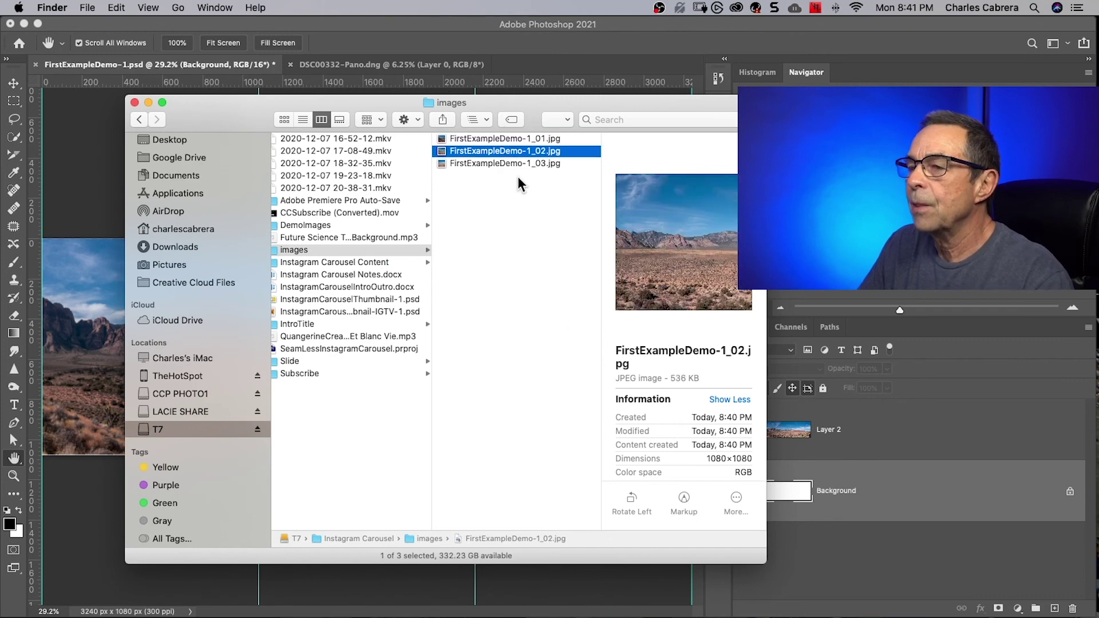
{"action": "left_click", "coordinate": [505, 164]}
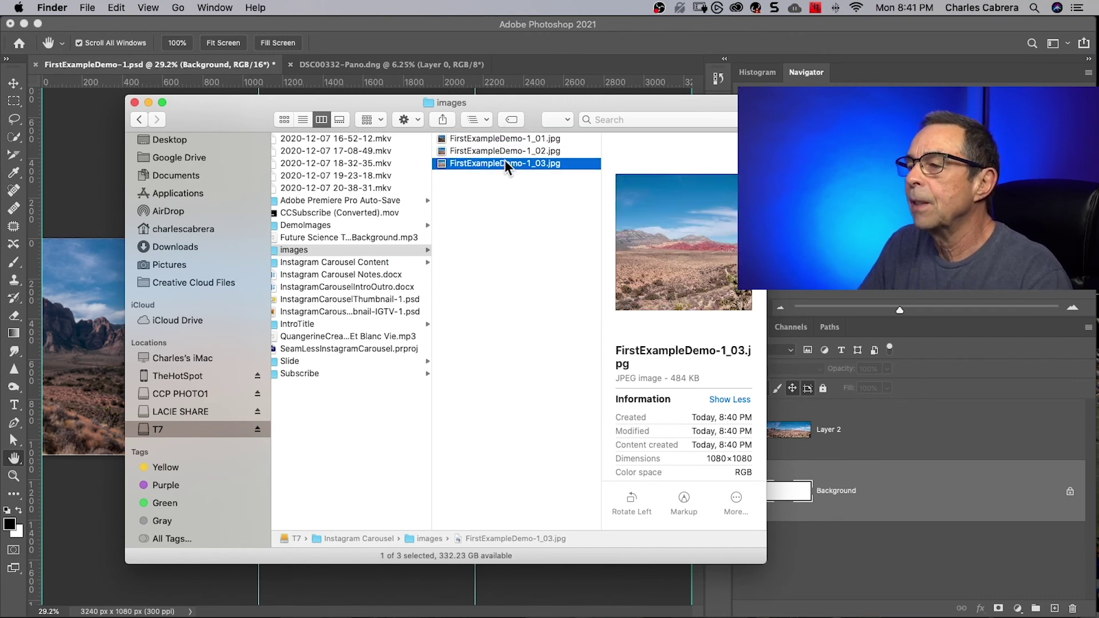
Step: Select all three slice JPEGs and bring up their sharing options
{"action": "left_click", "coordinate": [479, 143]}
{"action": "left_click", "coordinate": [479, 154], "text": "shift"}
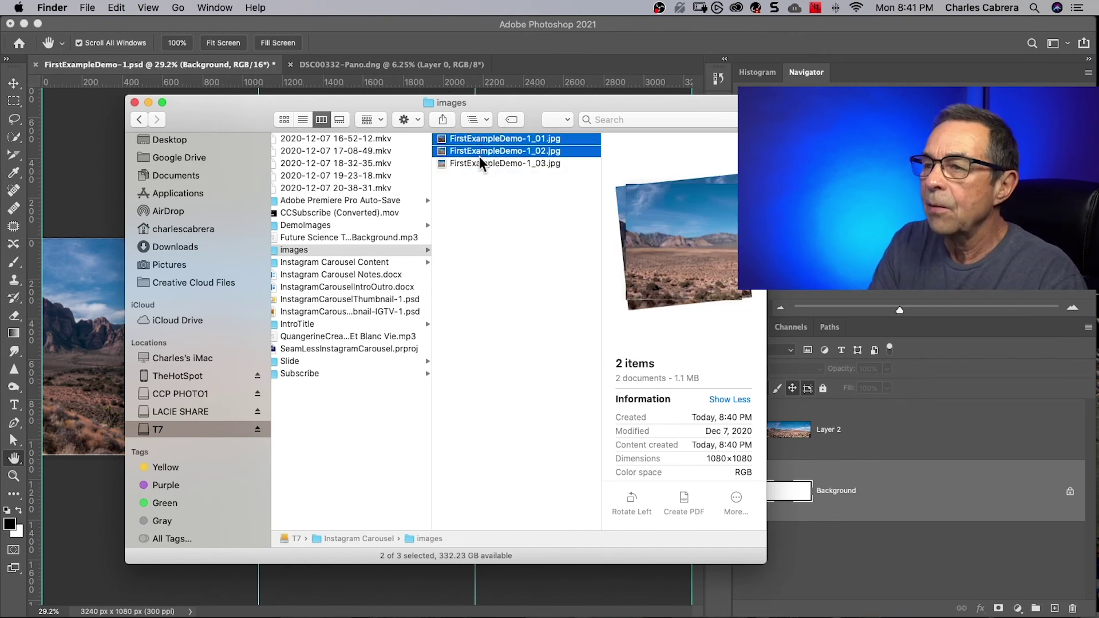
{"action": "left_click", "coordinate": [479, 162], "text": "shift"}
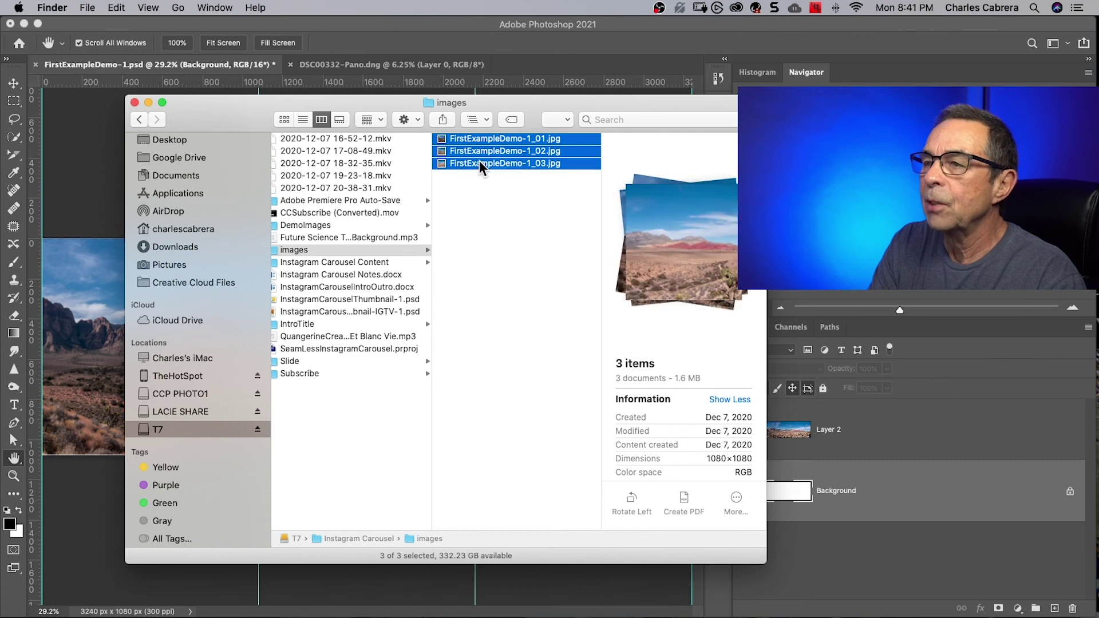
{"action": "left_click", "coordinate": [441, 117]}
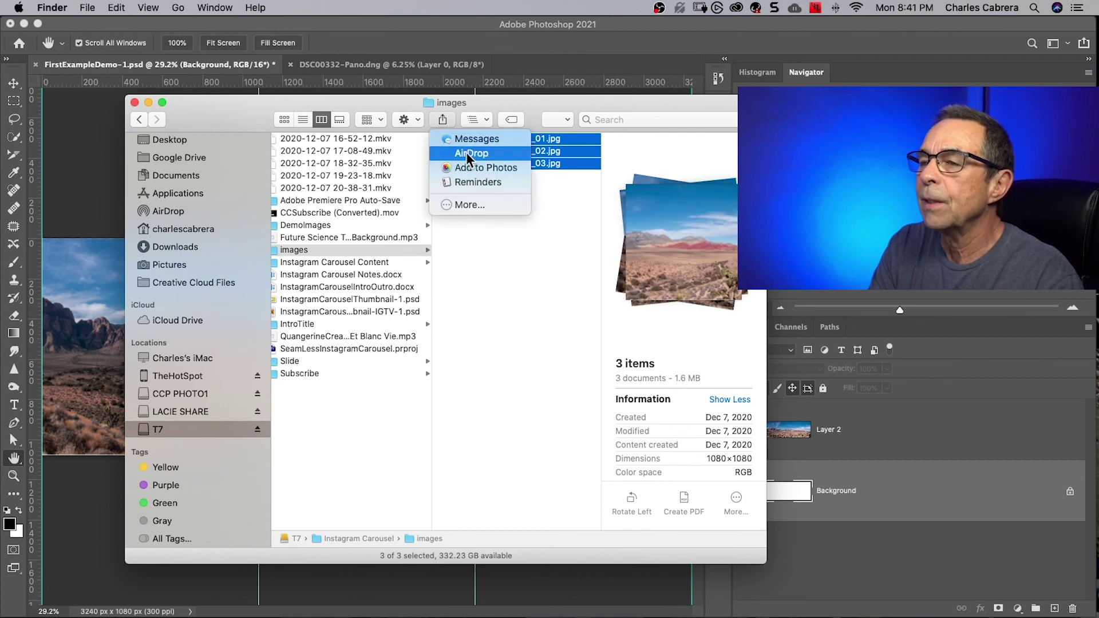